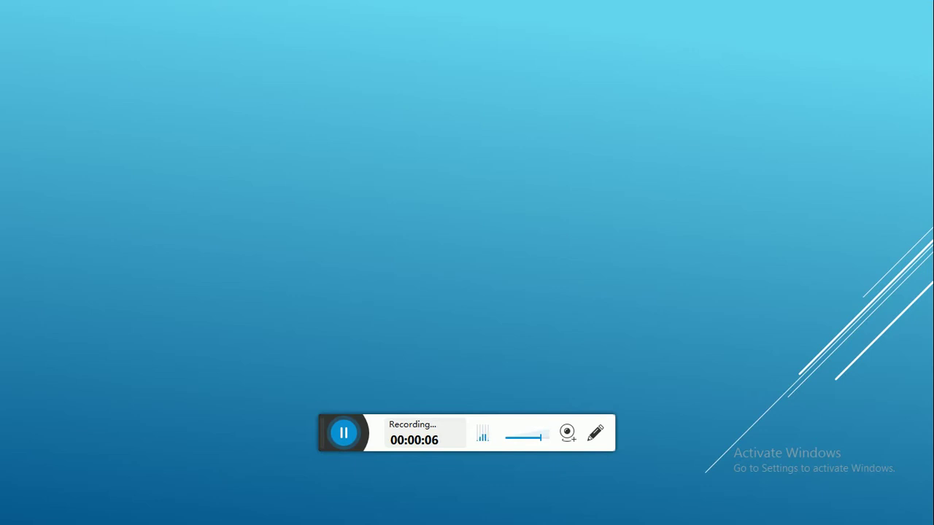
Step: Move the slide show from the welcome slide to the 'आज आपण शिकणार आहोत…' slide
{"action": "key", "text": "Right"}
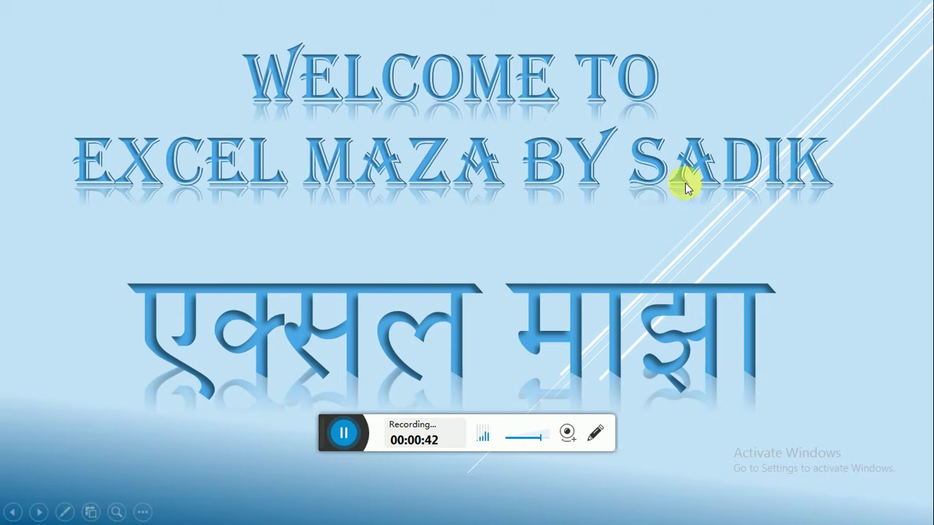
{"action": "key", "text": "Escape"}
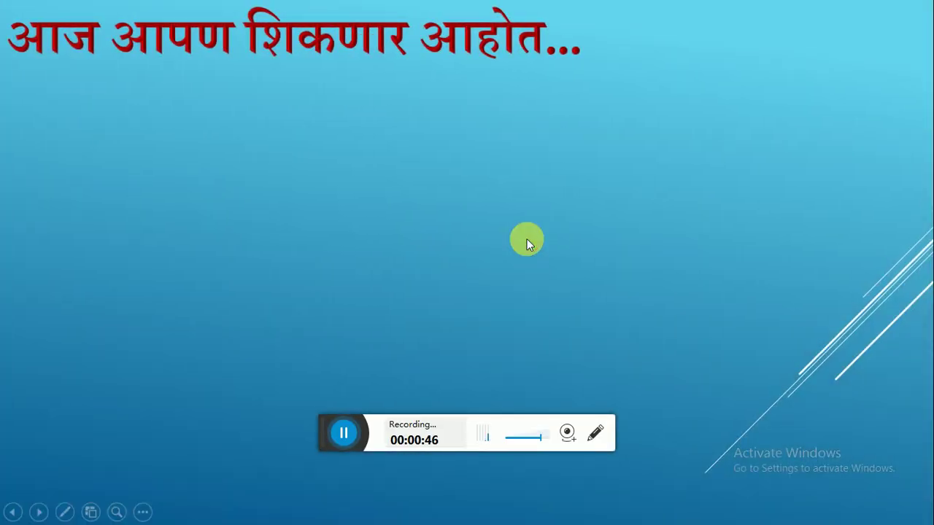
Step: Reveal the Multiple, Divide and Percentage % bullets, then leave the slide show for the desktop
{"action": "key", "text": "Right"}
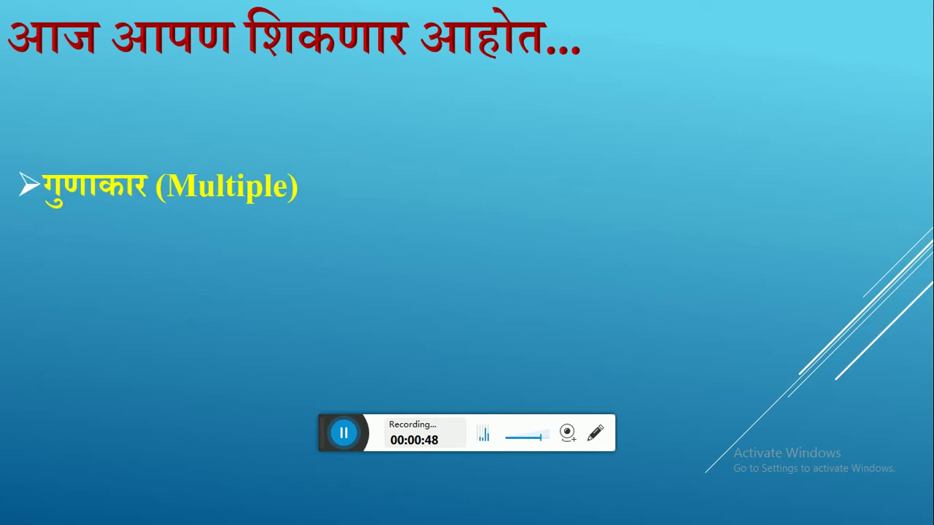
{"action": "key", "text": "Right"}
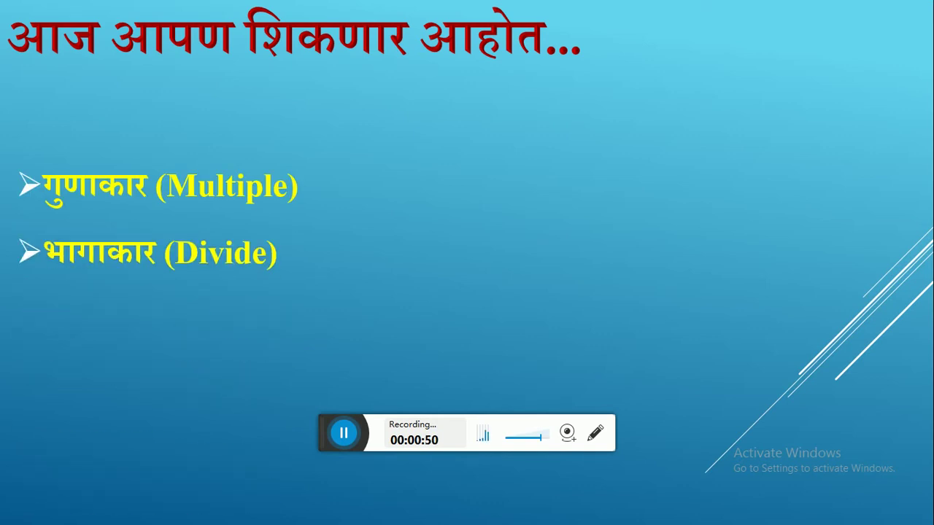
{"action": "key", "text": "Right"}
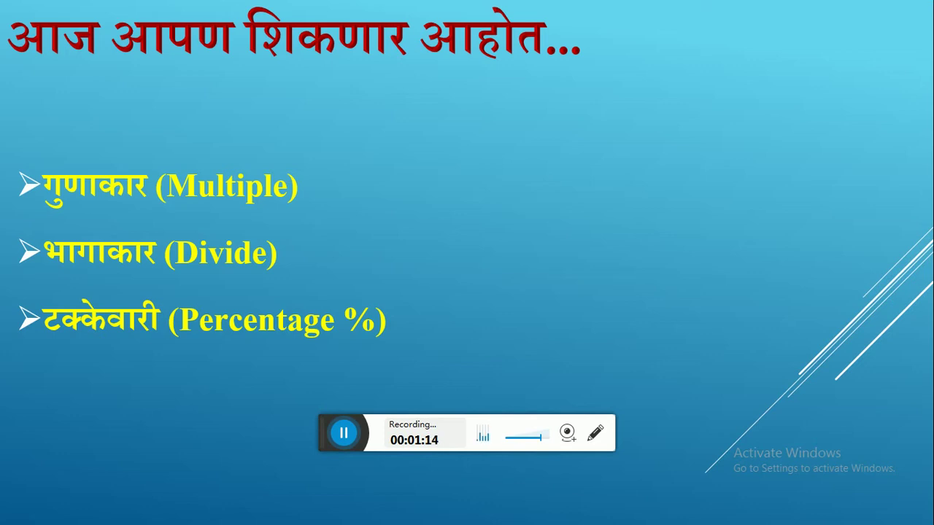
{"action": "key", "text": "super+d"}
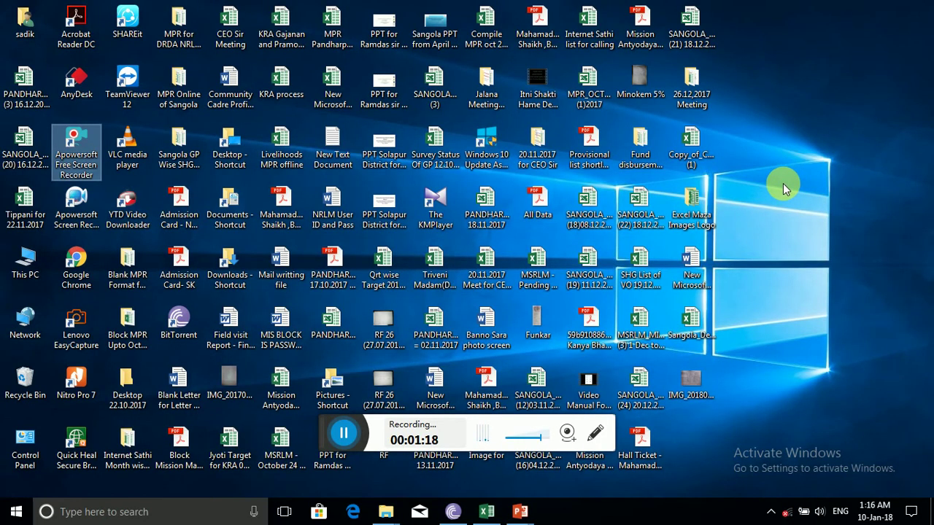
Step: Create a new Microsoft Excel Worksheet on the desktop and switch to the formula workbook
{"action": "right_click", "coordinate": [783, 185]}
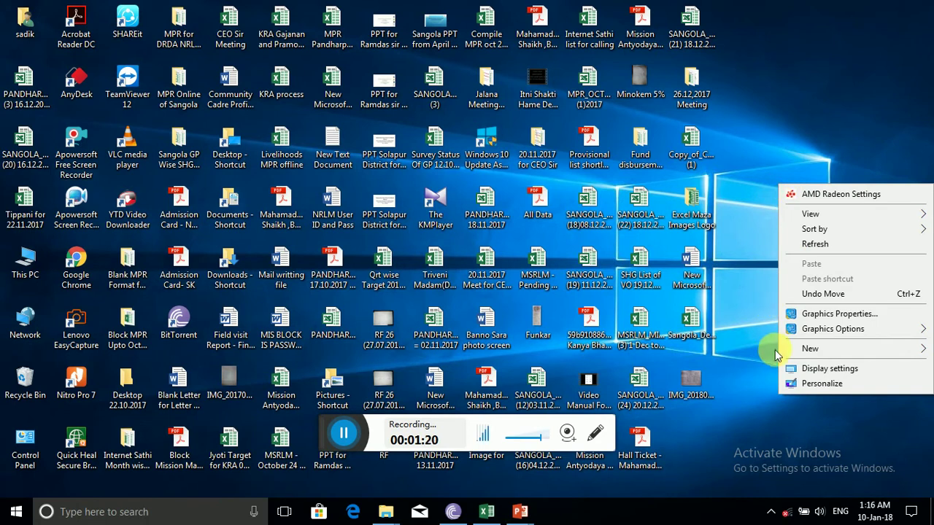
{"action": "mouse_move", "coordinate": [795, 353]}
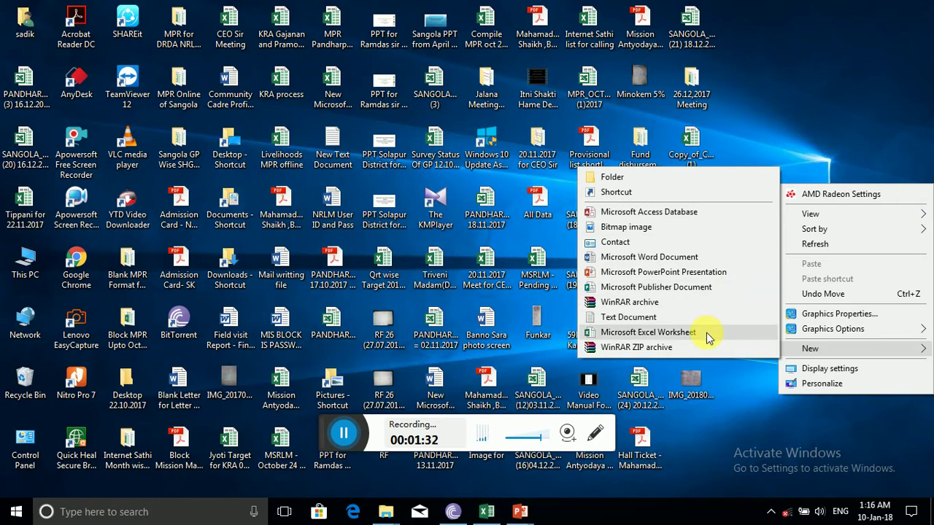
{"action": "left_click", "coordinate": [706, 332]}
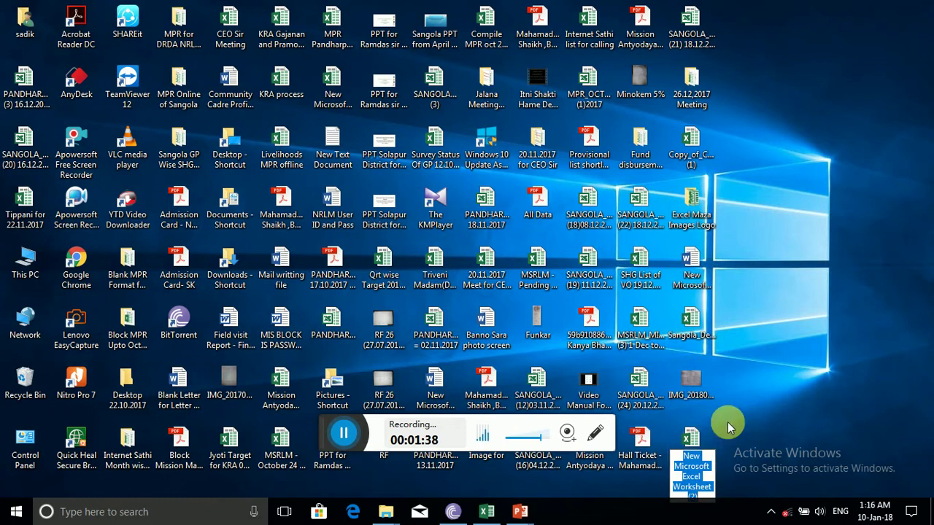
{"action": "key", "text": "alt+Tab"}
{"action": "key", "text": "alt+Tab"}
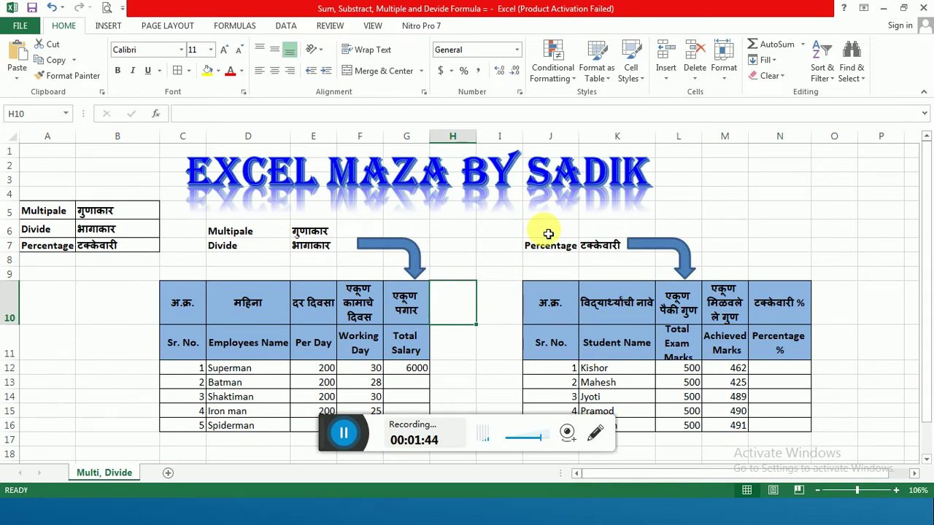
Step: Delete the =E12*F12 salary formula from G12
{"action": "left_click", "coordinate": [125, 246]}
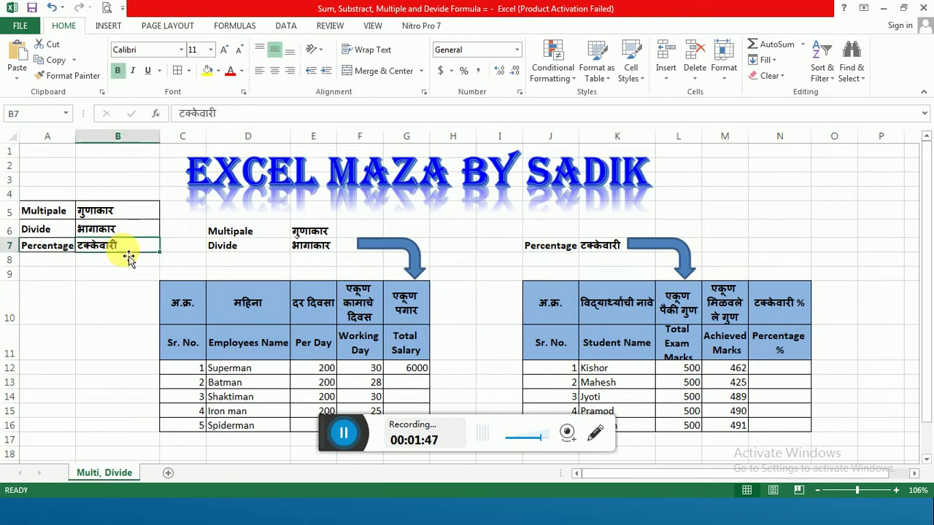
{"action": "left_click", "coordinate": [111, 312]}
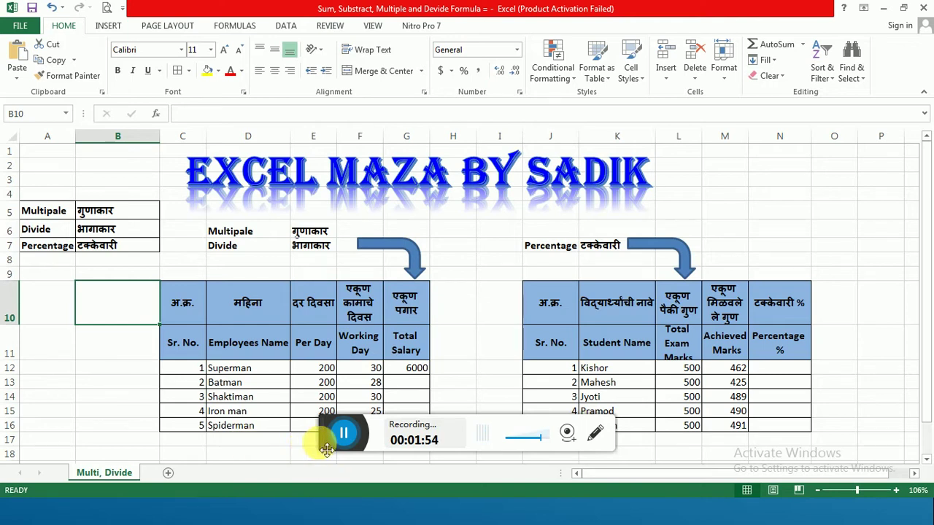
{"action": "left_click_drag", "start_coordinate": [326, 450], "coordinate": [604, 518]}
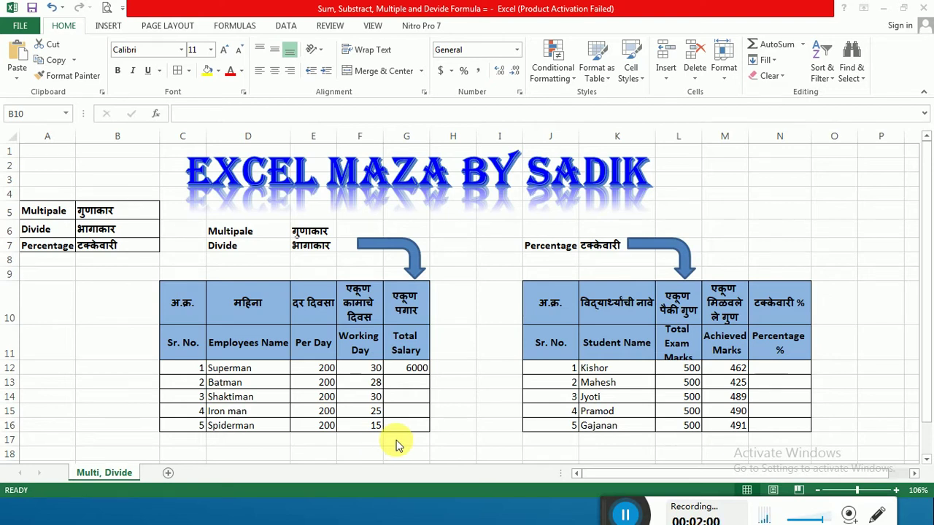
{"action": "left_click", "coordinate": [411, 369]}
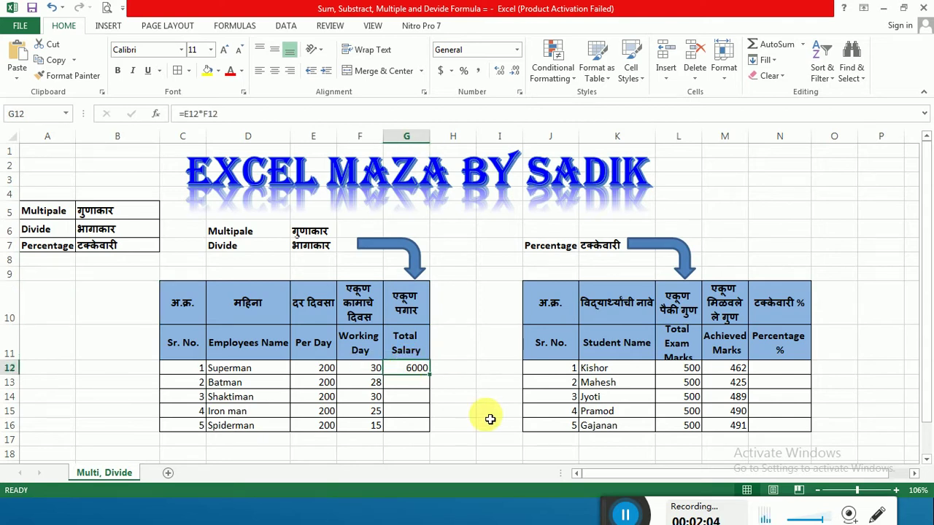
{"action": "key", "text": "Delete"}
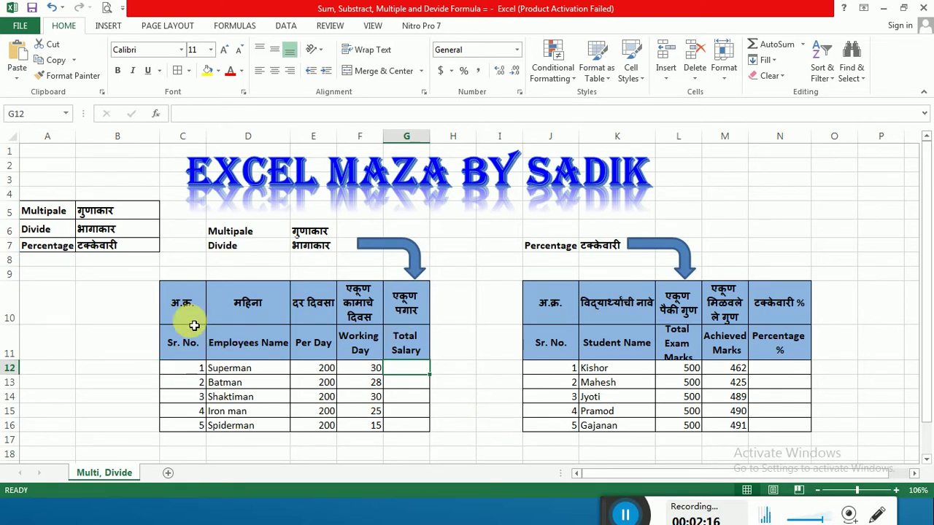
Step: Review the table headings in D10, E10, F10 and G10
{"action": "left_click", "coordinate": [279, 320]}
{"action": "left_click", "coordinate": [312, 317]}
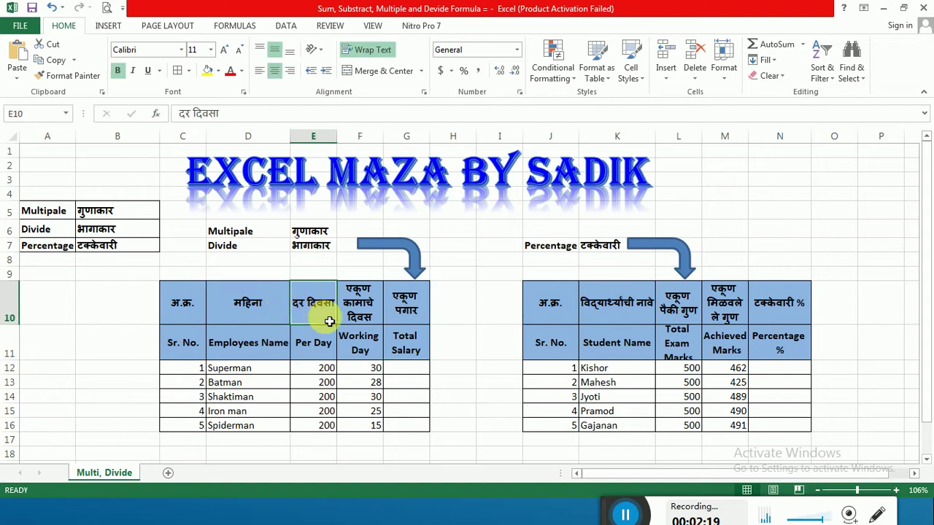
{"action": "left_click", "coordinate": [374, 320]}
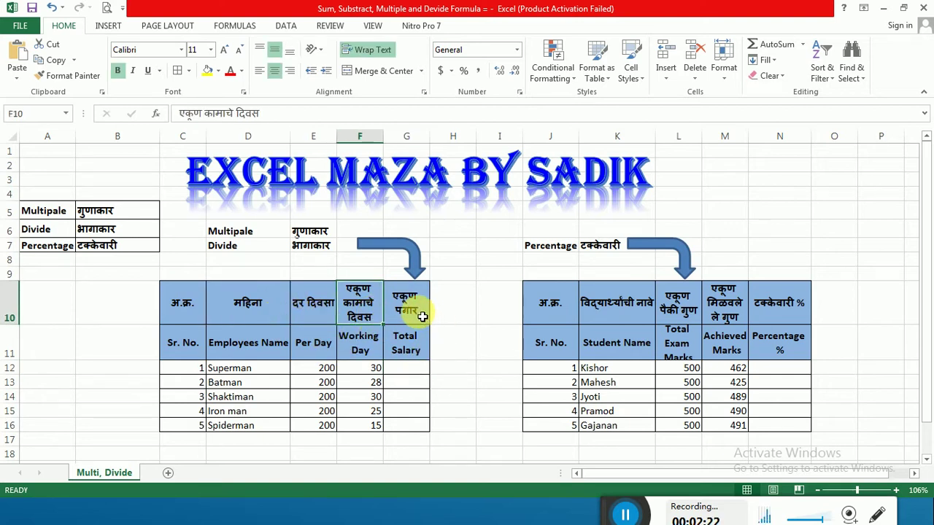
{"action": "left_click", "coordinate": [423, 317]}
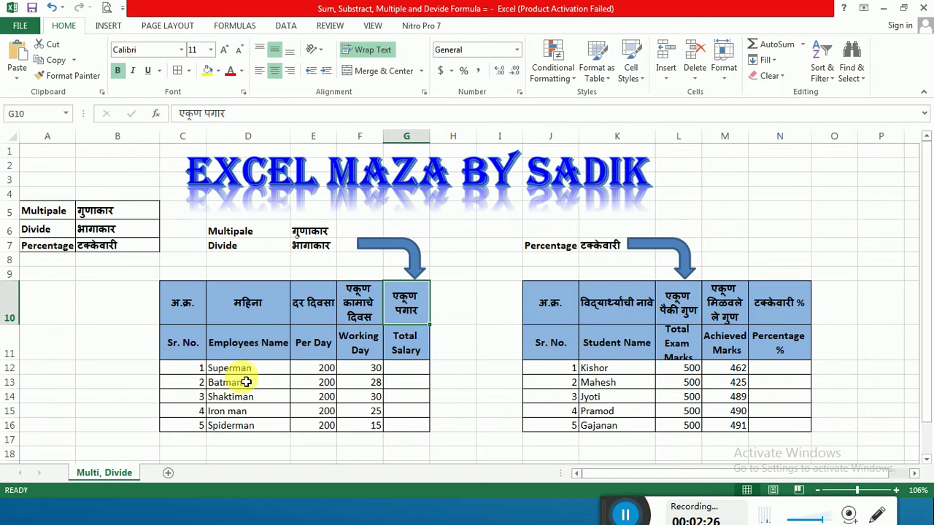
Step: Switch to Marathi input and start the D10 heading with 'कर्मचा'
{"action": "left_click", "coordinate": [266, 300]}
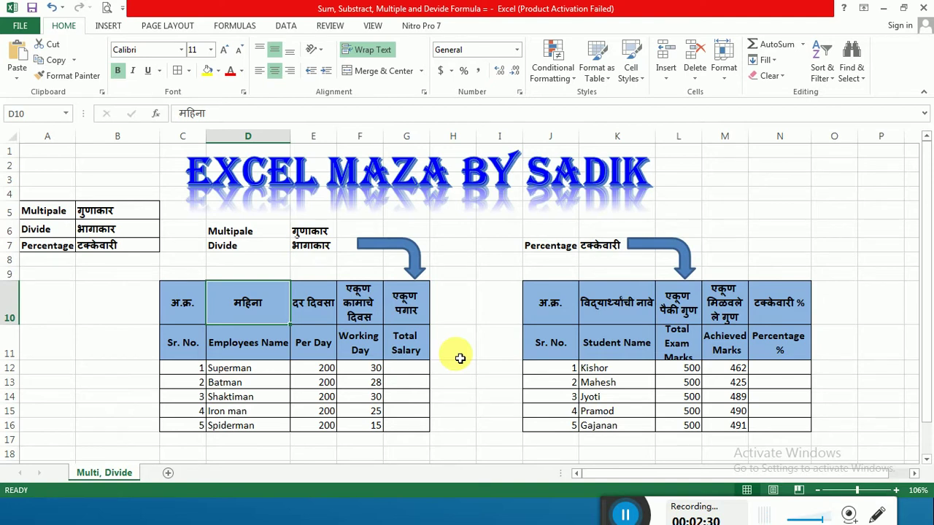
{"action": "type", "text": "krm"}
{"action": "key", "text": "BackSpace"}
{"action": "key", "text": "BackSpace"}
{"action": "type", "text": "mah"}
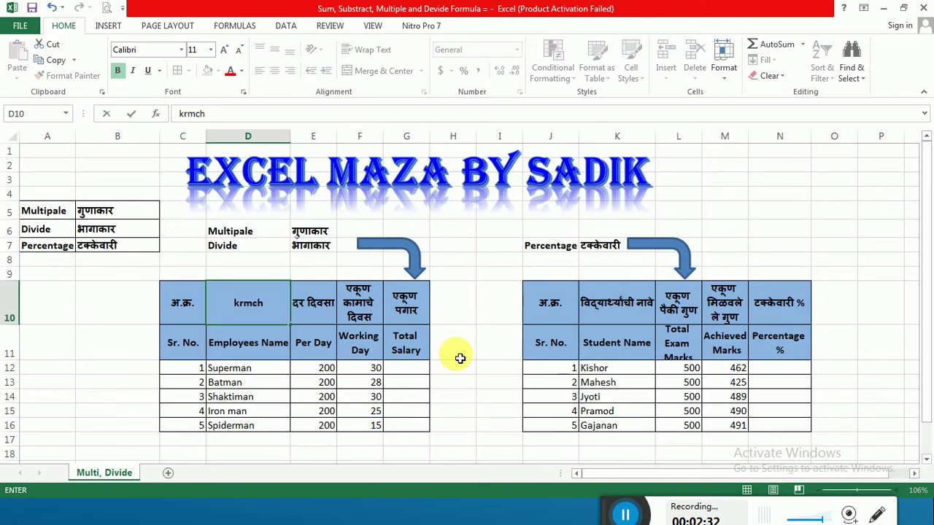
{"action": "type", "text": "ar"}
{"action": "key", "text": "BackSpace"}
{"action": "key", "text": "BackSpace"}
{"action": "key", "text": "BackSpace"}
{"action": "key", "text": "BackSpace"}
{"action": "key", "text": "BackSpace"}
{"action": "key", "text": "BackSpace"}
{"action": "key", "text": "alt+shift"}
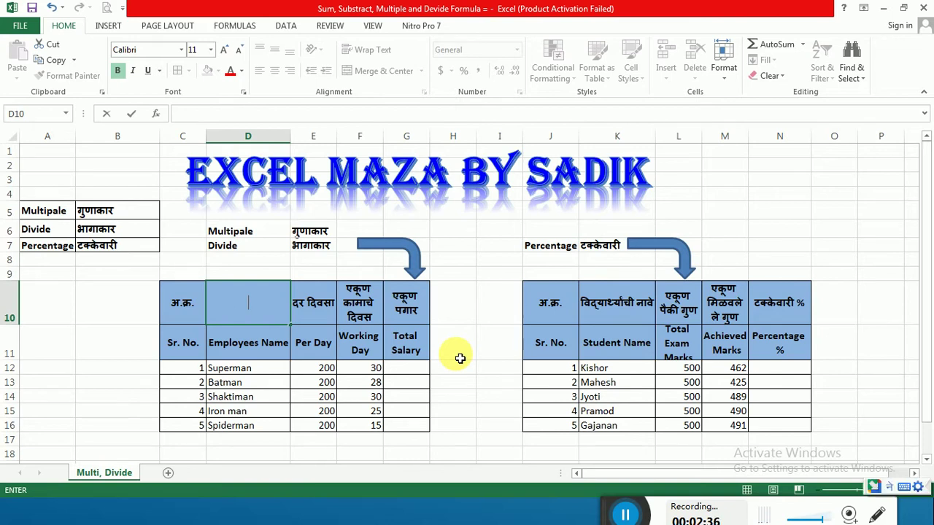
{"action": "type", "text": "krmc"}
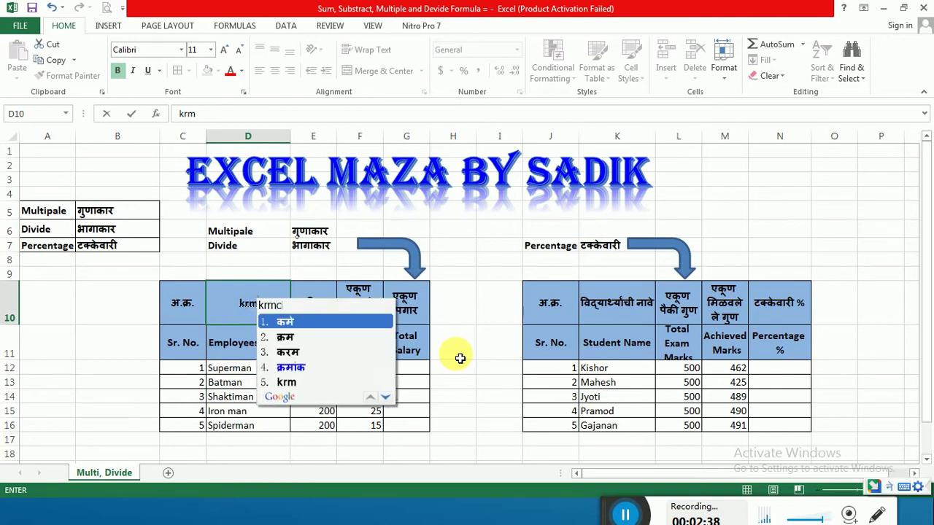
{"action": "type", "text": "har"}
{"action": "key", "text": "BackSpace"}
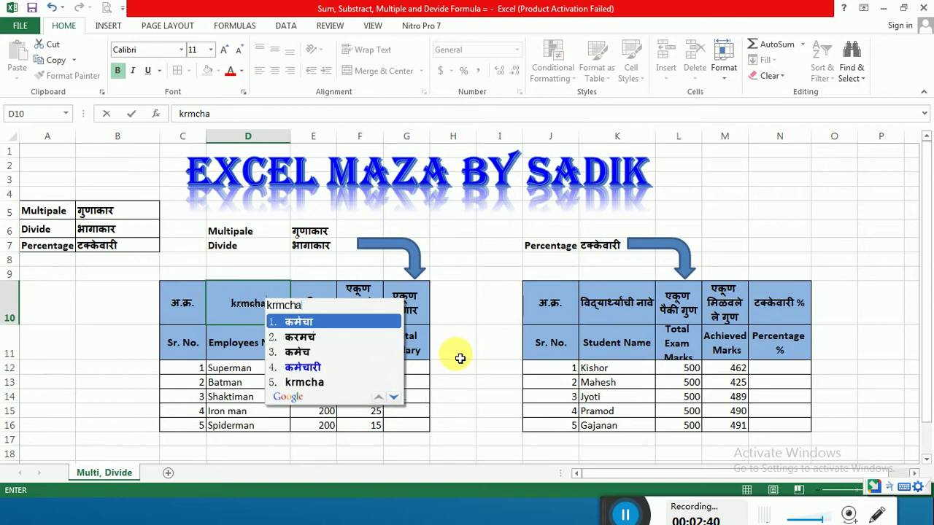
{"action": "key", "text": "space"}
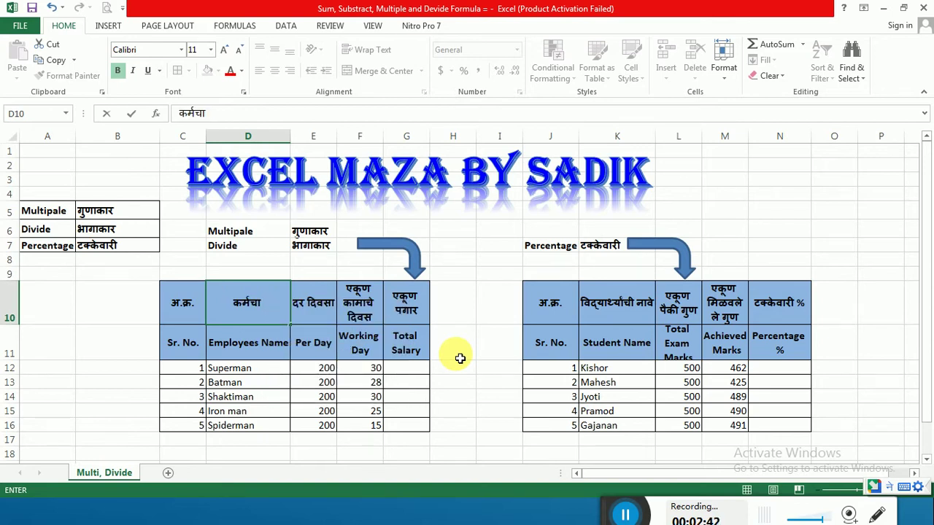
Step: Finish the D10 heading as 'कर्मचा-याचे नाव' and confirm it
{"action": "type", "text": "-yache"}
{"action": "key", "text": "space"}
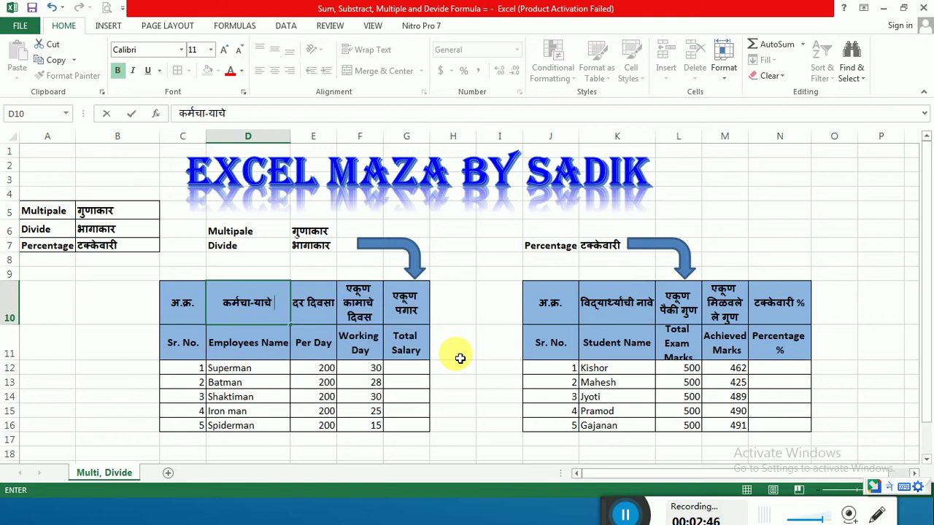
{"action": "type", "text": "nav"}
{"action": "key", "text": "space"}
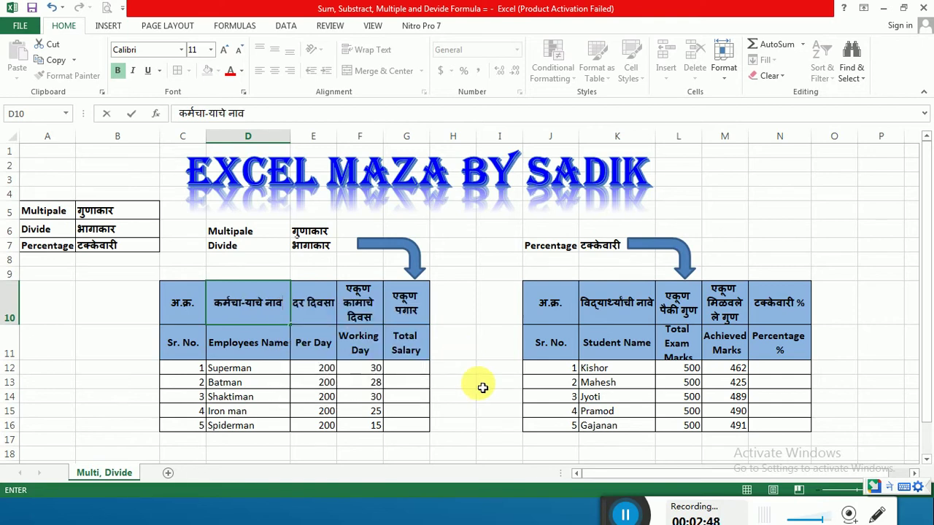
{"action": "left_click", "coordinate": [237, 367]}
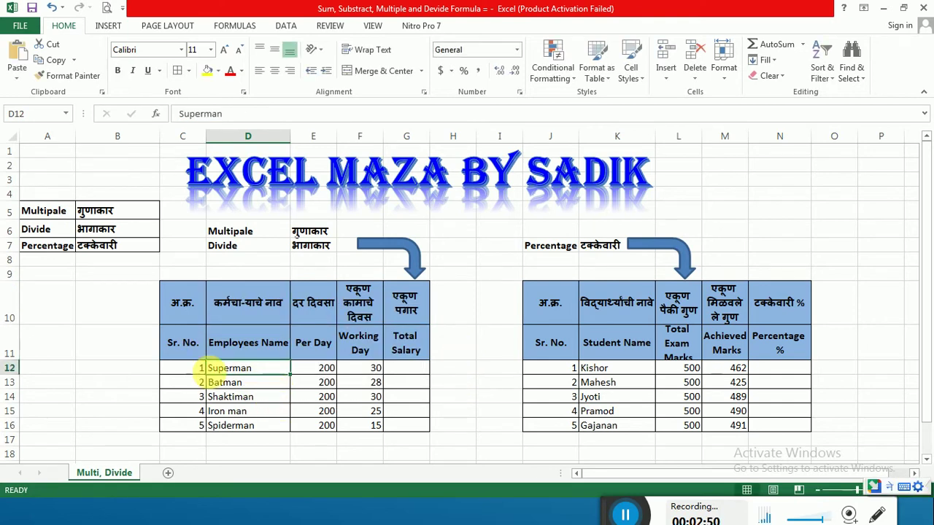
{"action": "left_click", "coordinate": [199, 352]}
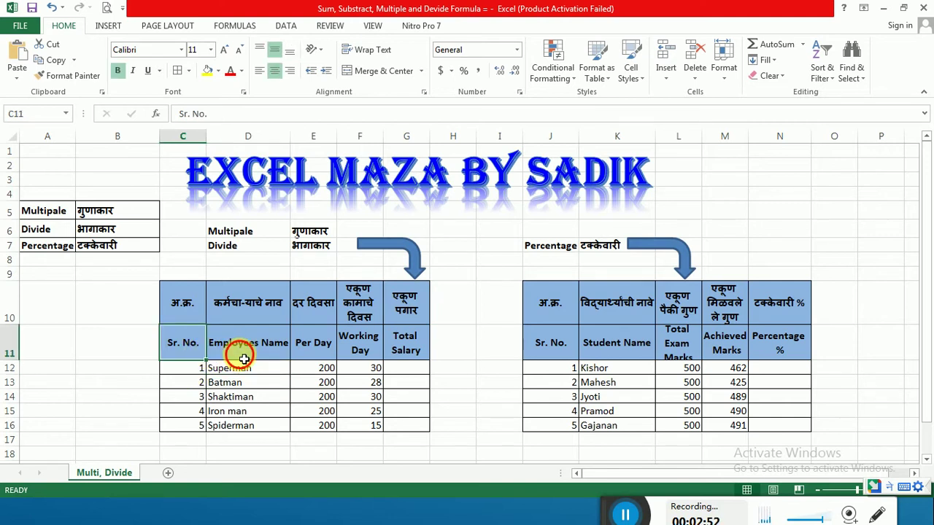
{"action": "left_click", "coordinate": [240, 357]}
{"action": "left_click", "coordinate": [328, 357]}
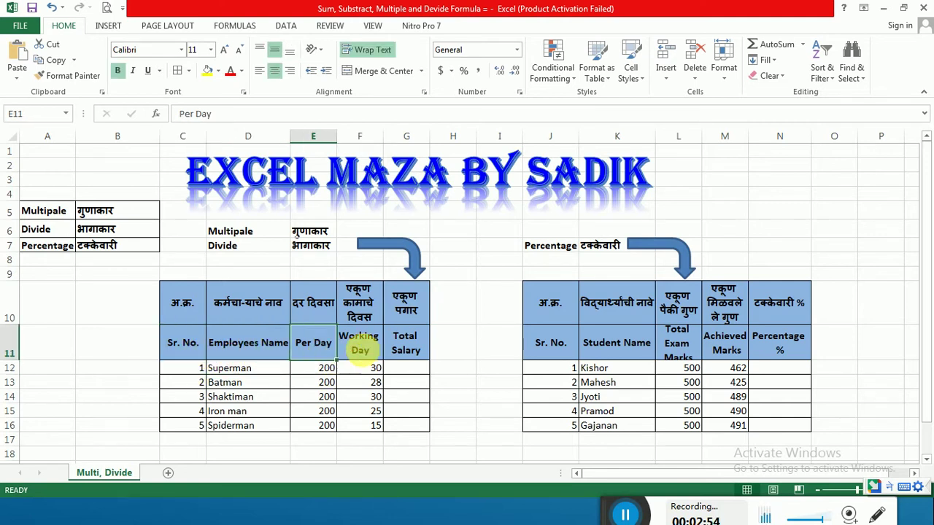
{"action": "left_click", "coordinate": [365, 354]}
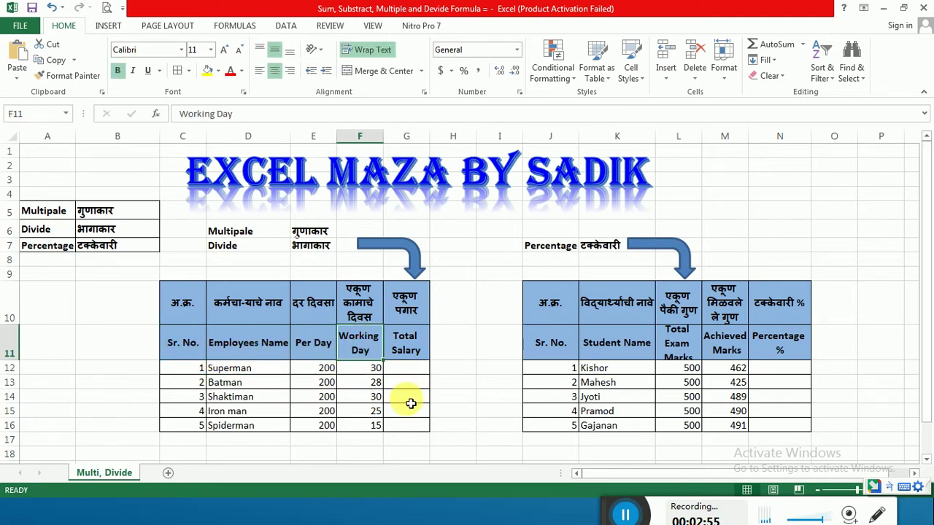
{"action": "left_click", "coordinate": [414, 350]}
{"action": "left_click", "coordinate": [412, 368]}
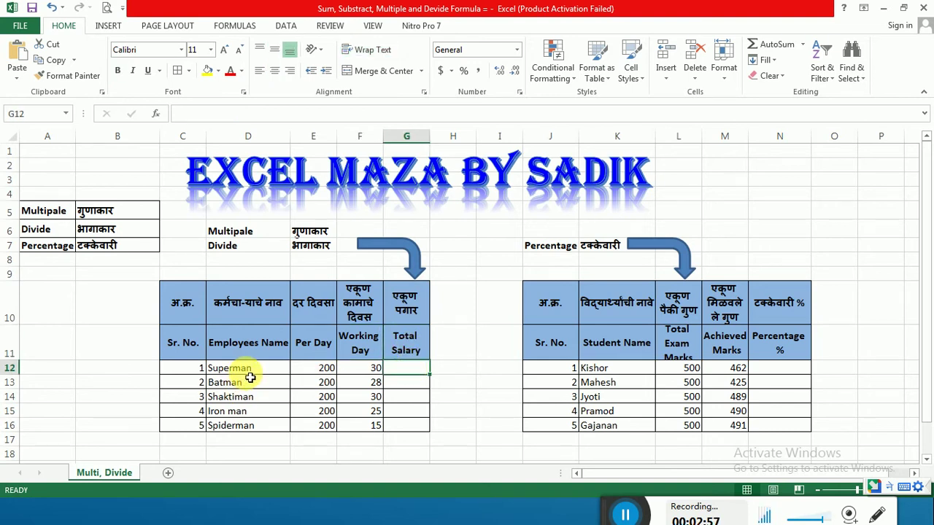
{"action": "left_click", "coordinate": [245, 370]}
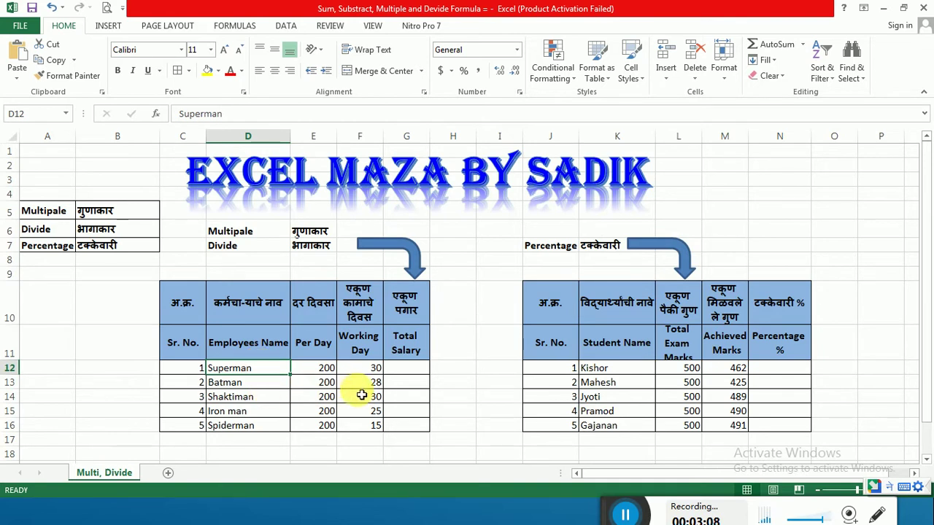
{"action": "left_click", "coordinate": [326, 372]}
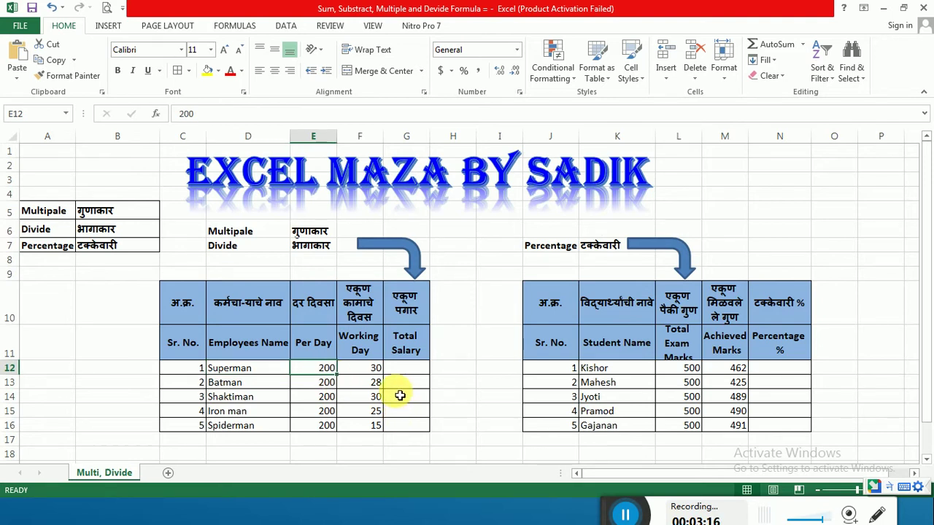
{"action": "left_click", "coordinate": [362, 371]}
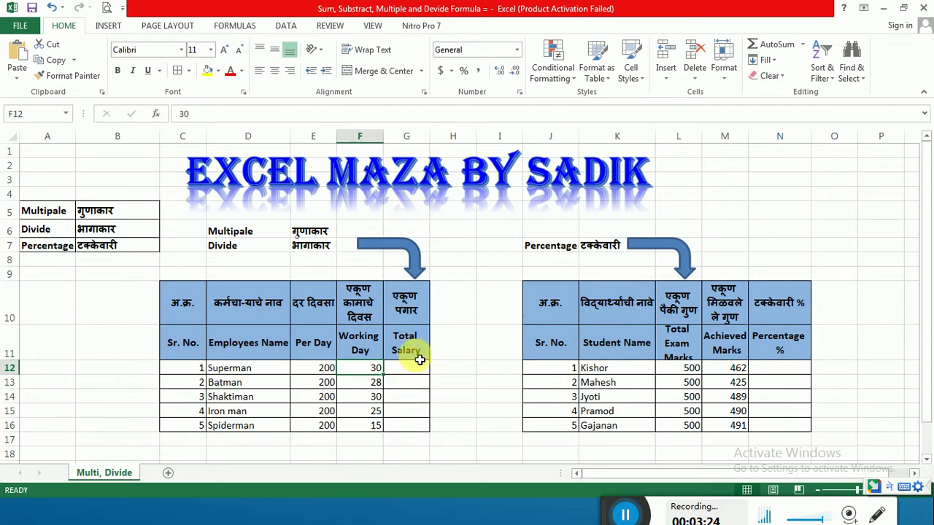
{"action": "left_click", "coordinate": [415, 368]}
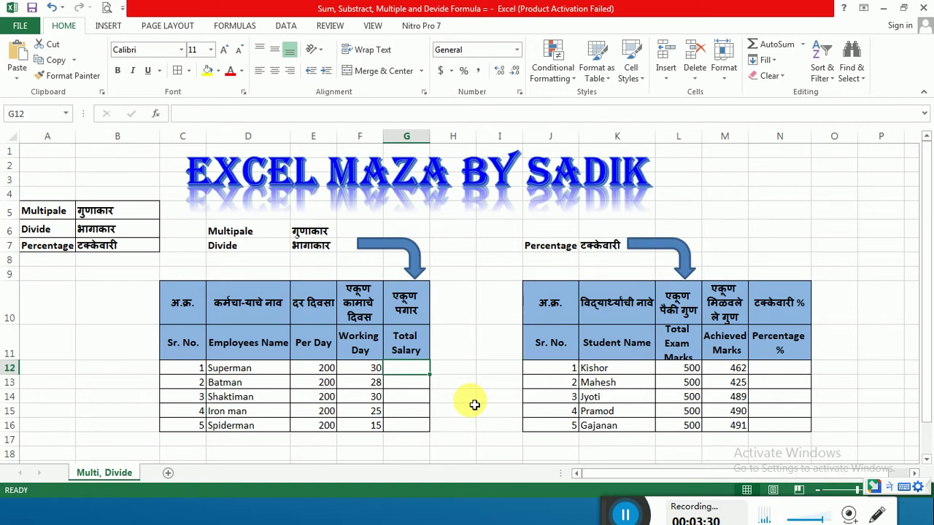
Step: Review Superman's Per Day and Working Day values, then type = in G12
{"action": "left_click", "coordinate": [323, 369]}
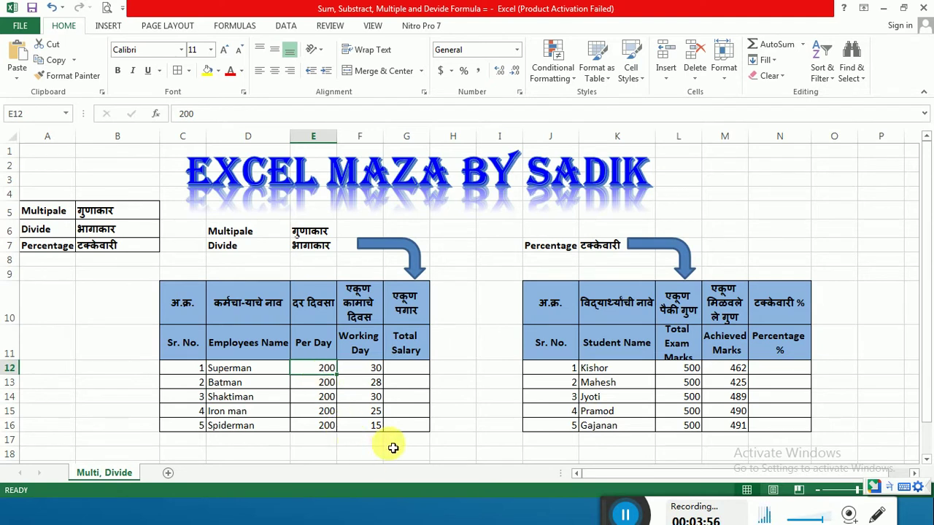
{"action": "left_click", "coordinate": [379, 373]}
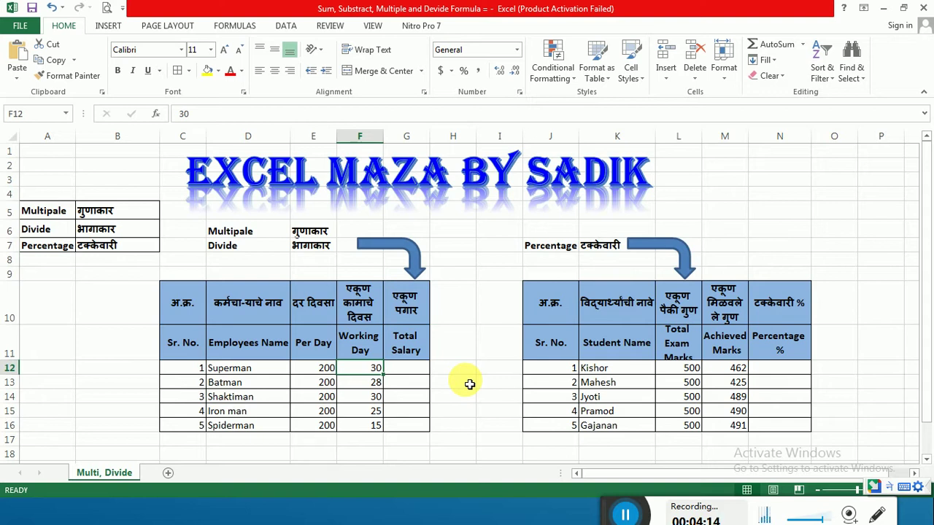
{"action": "left_click", "coordinate": [419, 371]}
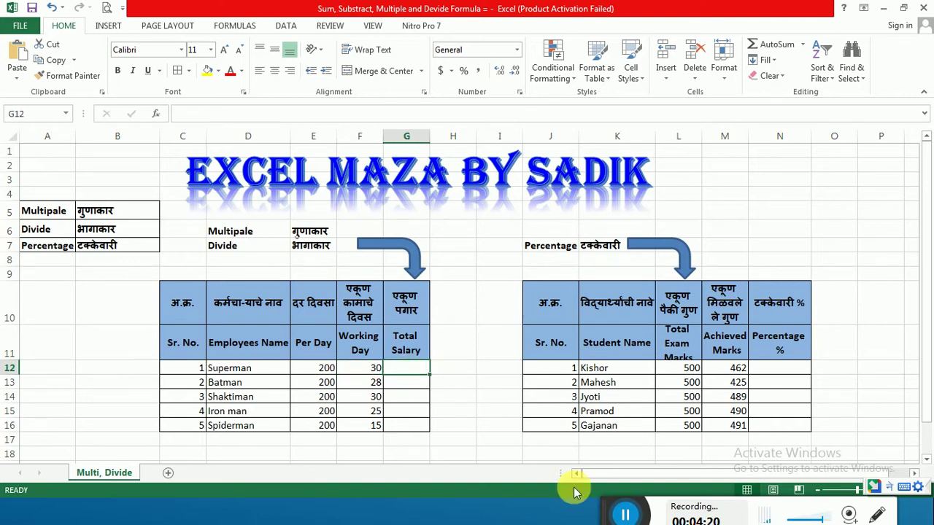
{"action": "type", "text": "="}
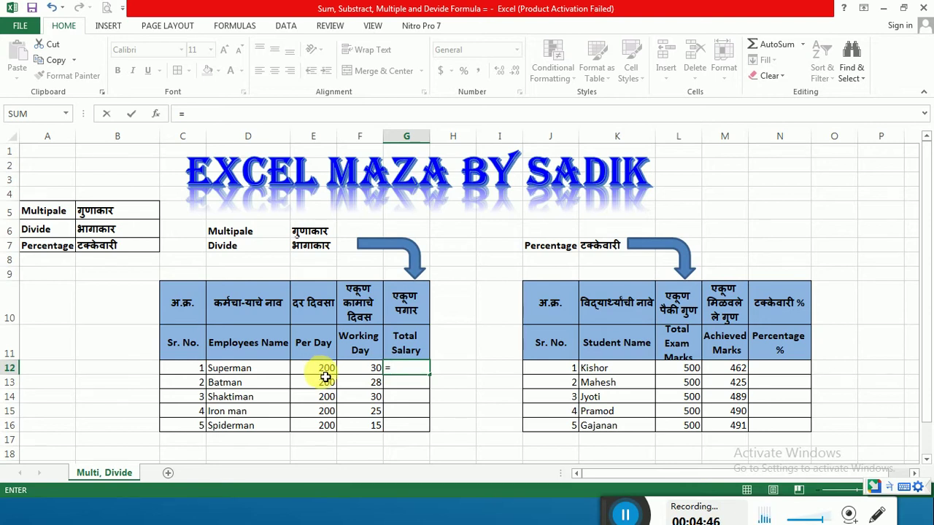
Step: Complete G12 as =E12*F12 so Superman's Total Salary shows 6000
{"action": "left_click", "coordinate": [318, 373]}
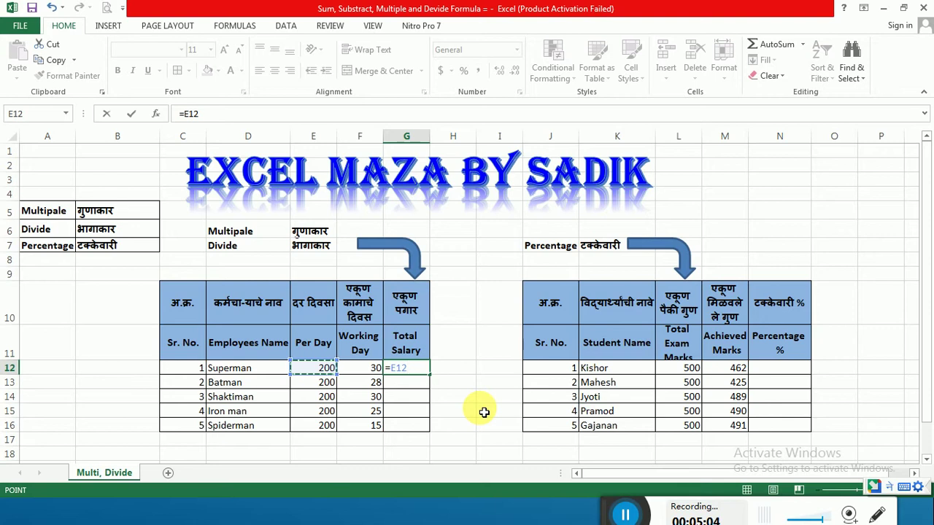
{"action": "type", "text": "*"}
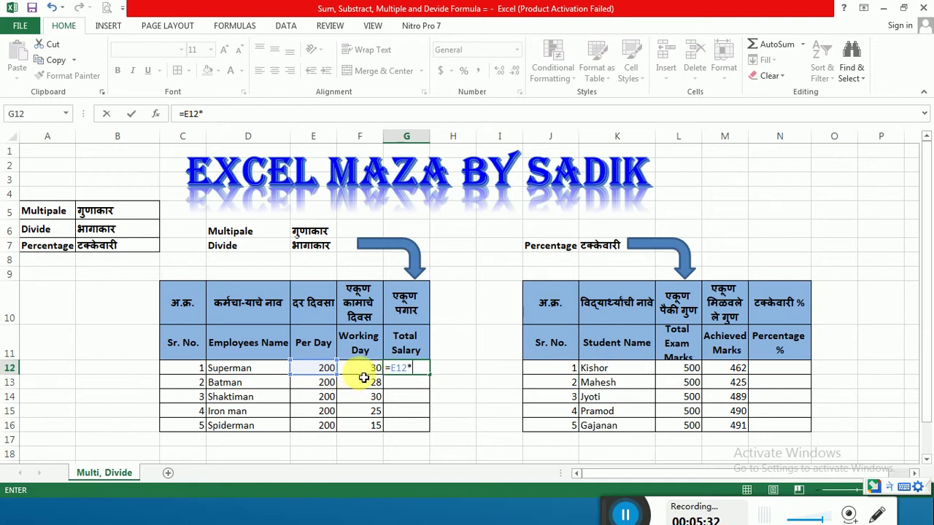
{"action": "left_click", "coordinate": [361, 370]}
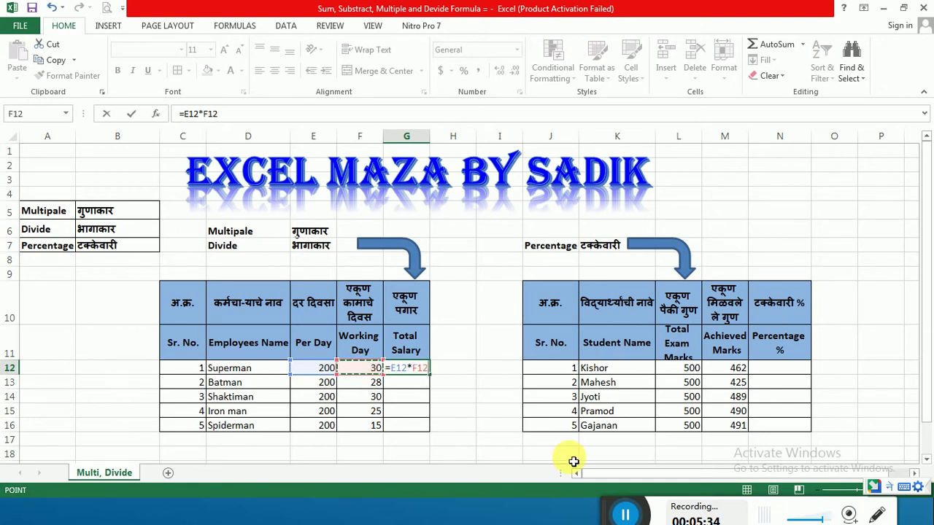
{"action": "key", "text": "Return"}
{"action": "key", "text": "Up"}
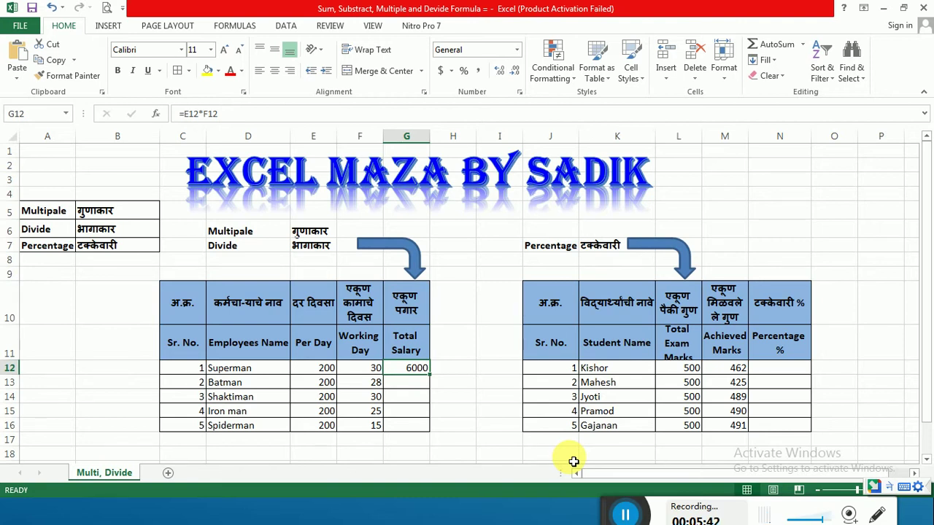
{"action": "key", "text": "Up"}
{"action": "key", "text": "Down"}
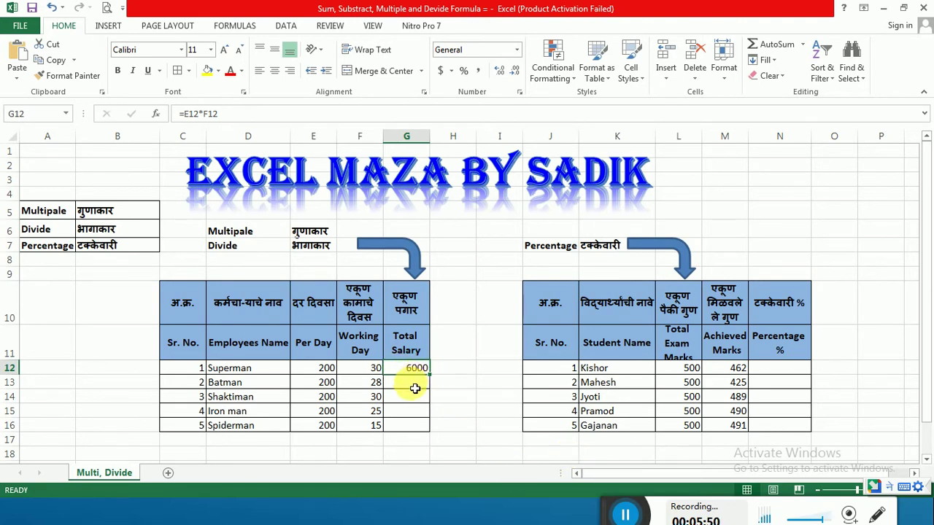
{"action": "mouse_move", "coordinate": [425, 375]}
{"action": "left_mouse_down"}
{"action": "mouse_move", "coordinate": [402, 438]}
{"action": "mouse_move", "coordinate": [400, 427]}
{"action": "left_mouse_up"}
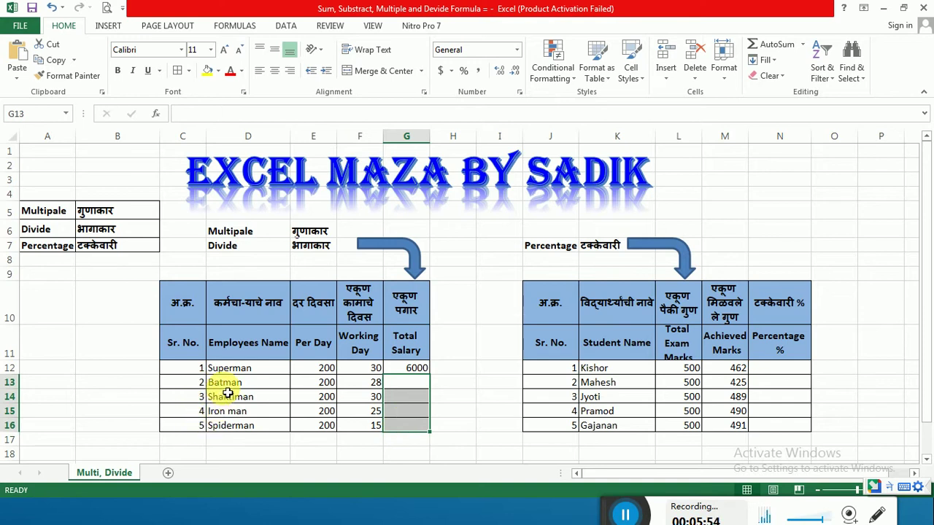
Step: Enter =E13*F13 in G13 so Batman's Total Salary shows 5600
{"action": "left_click", "coordinate": [399, 384]}
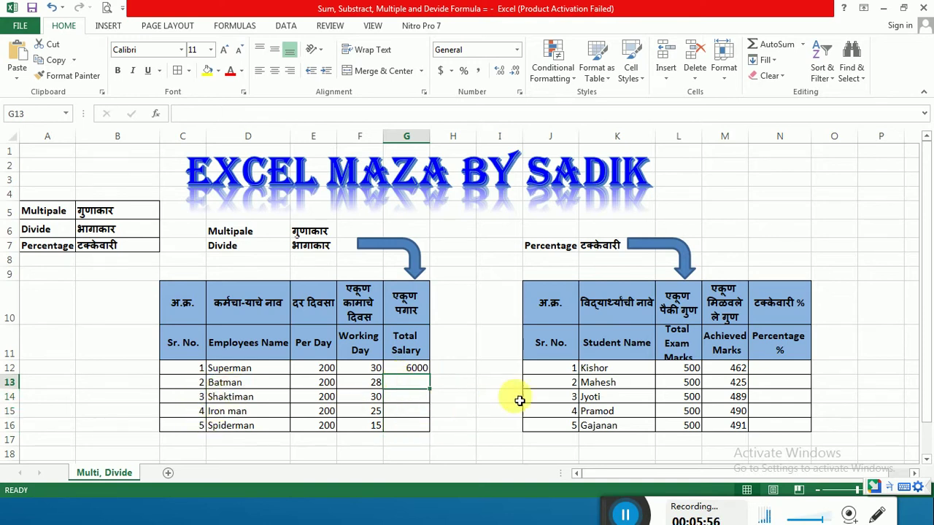
{"action": "type", "text": "="}
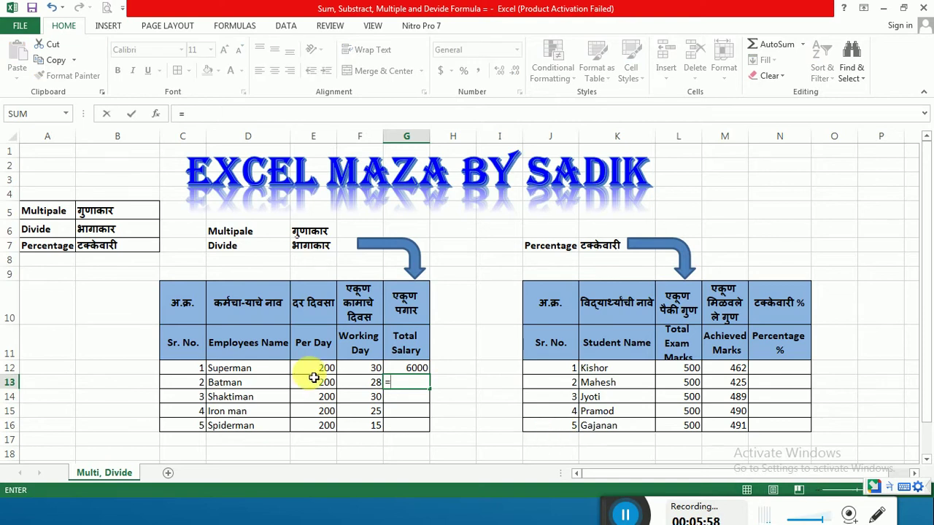
{"action": "left_click", "coordinate": [318, 386]}
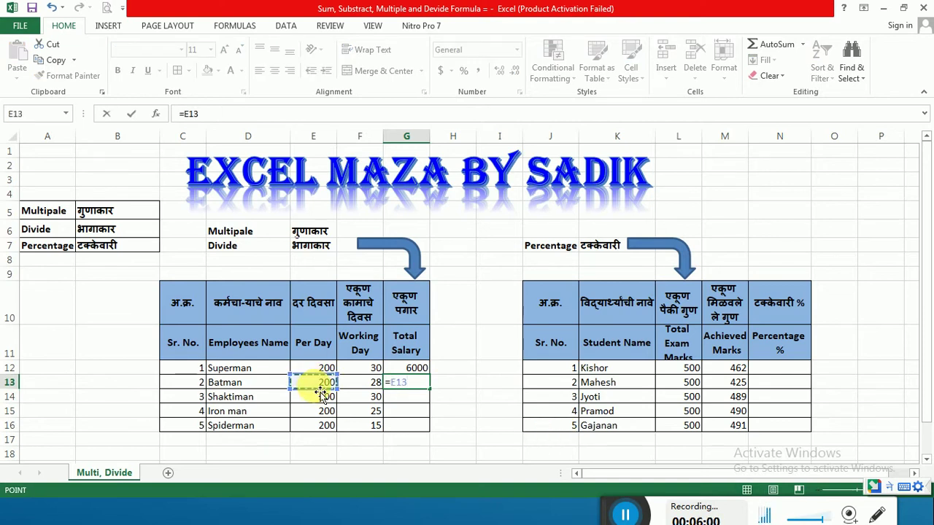
{"action": "type", "text": "*"}
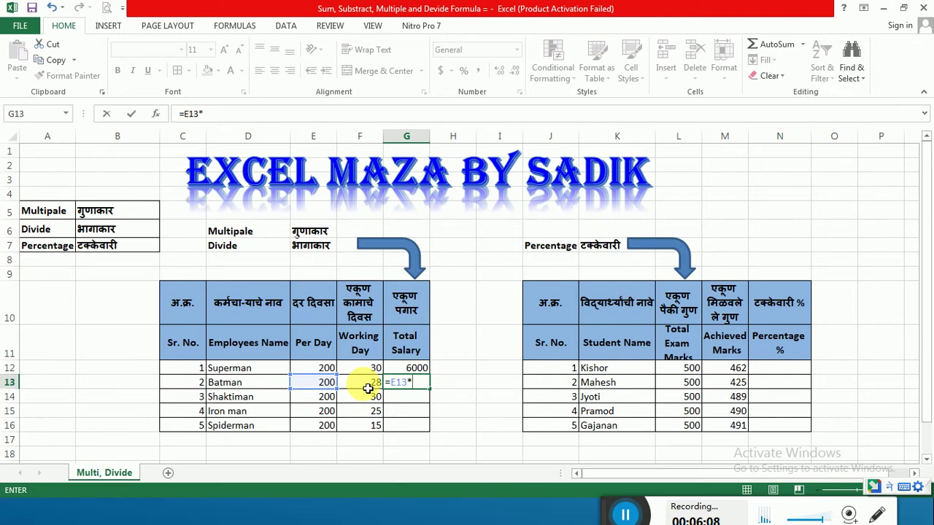
{"action": "left_click", "coordinate": [368, 388]}
{"action": "key", "text": "Return"}
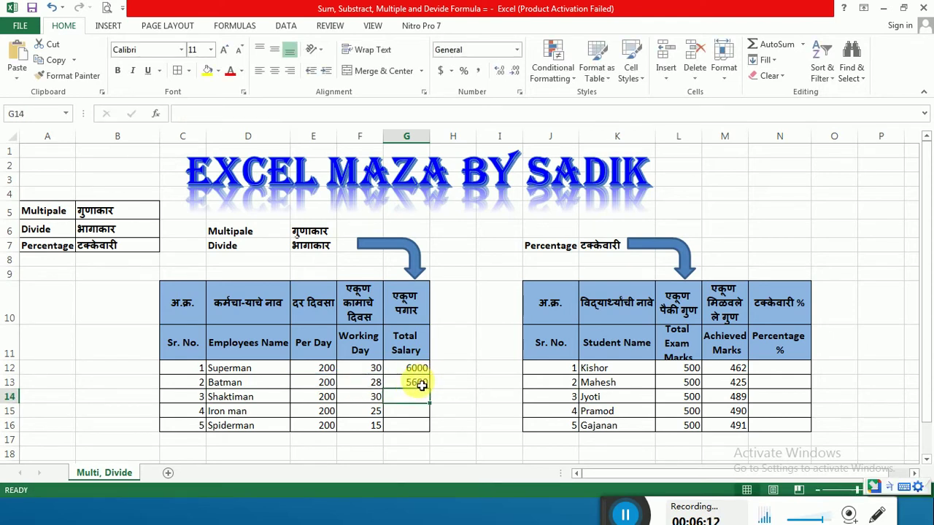
Step: Check G13, then copy Superman's salary formula from G12
{"action": "left_click", "coordinate": [422, 385]}
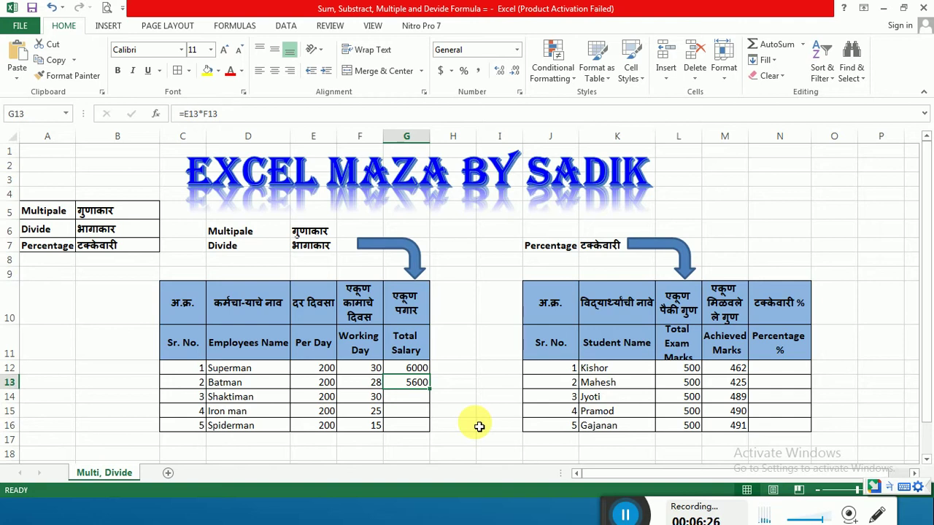
{"action": "left_click", "coordinate": [416, 369]}
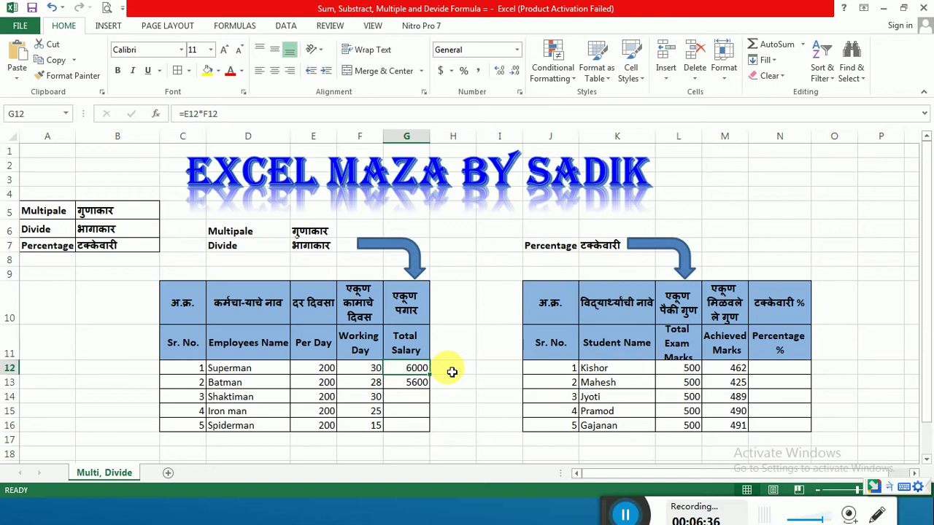
{"action": "key", "text": "ctrl+c"}
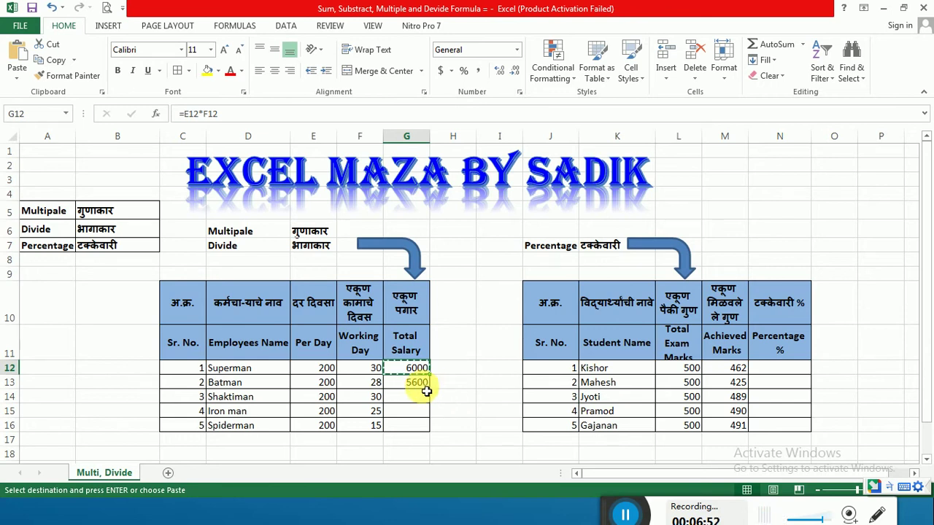
Step: Paste the salary formula into G13:G16, giving 6000, 5000 and 3000 for the rest
{"action": "left_click_drag", "start_coordinate": [412, 384], "coordinate": [408, 431]}
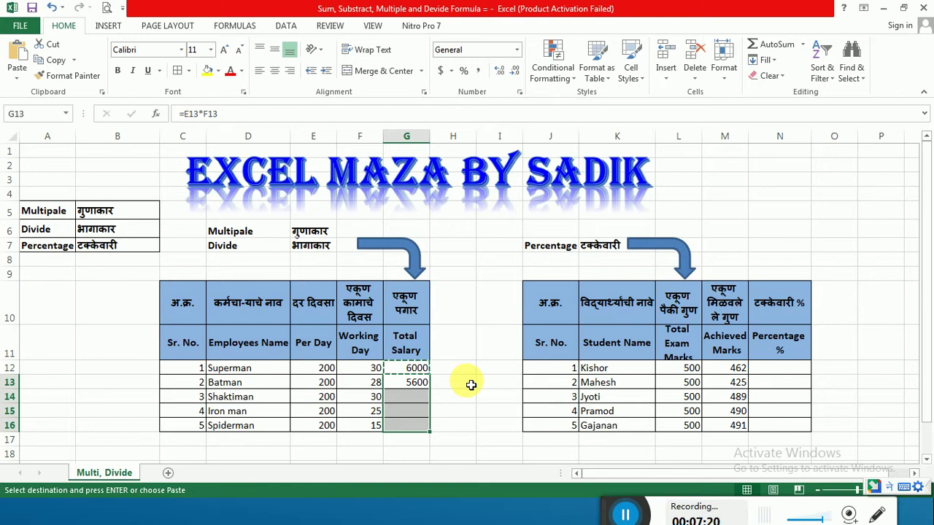
{"action": "key", "text": "ctrl+v"}
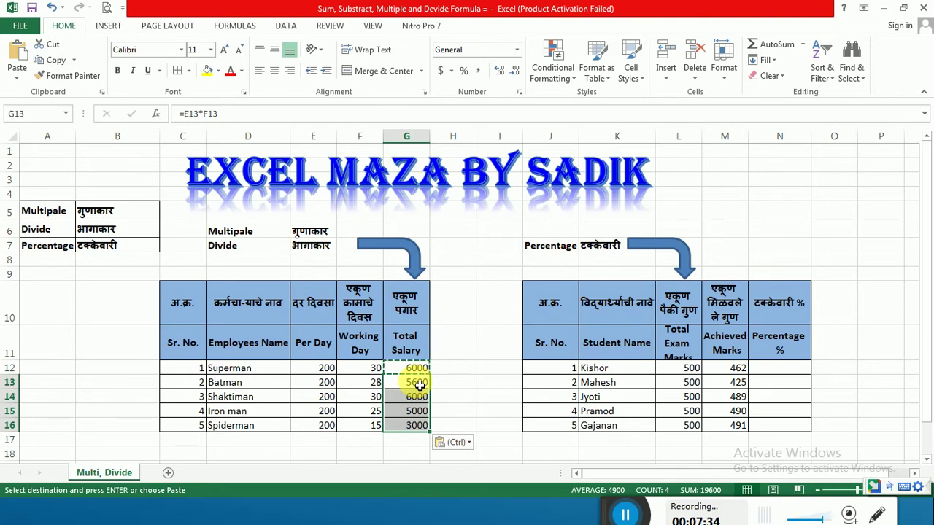
{"action": "key", "text": "ctrl"}
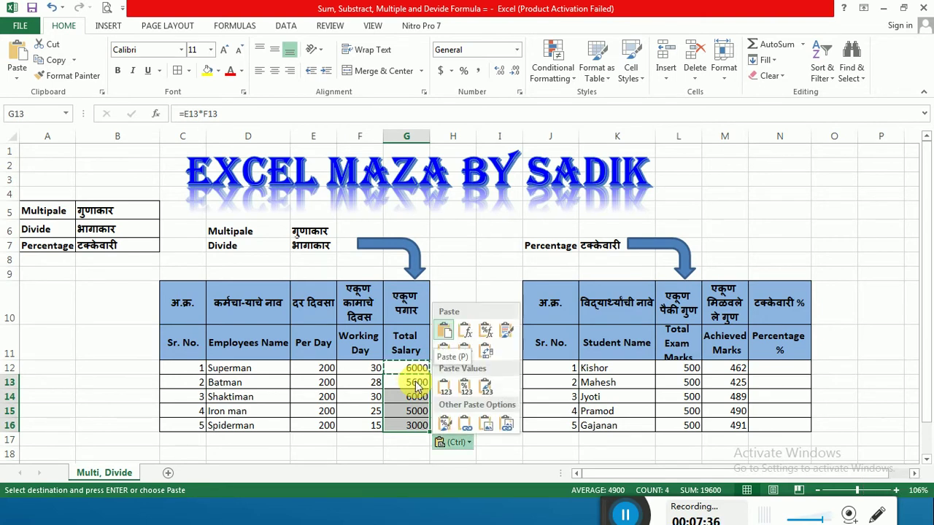
{"action": "key", "text": "ctrl"}
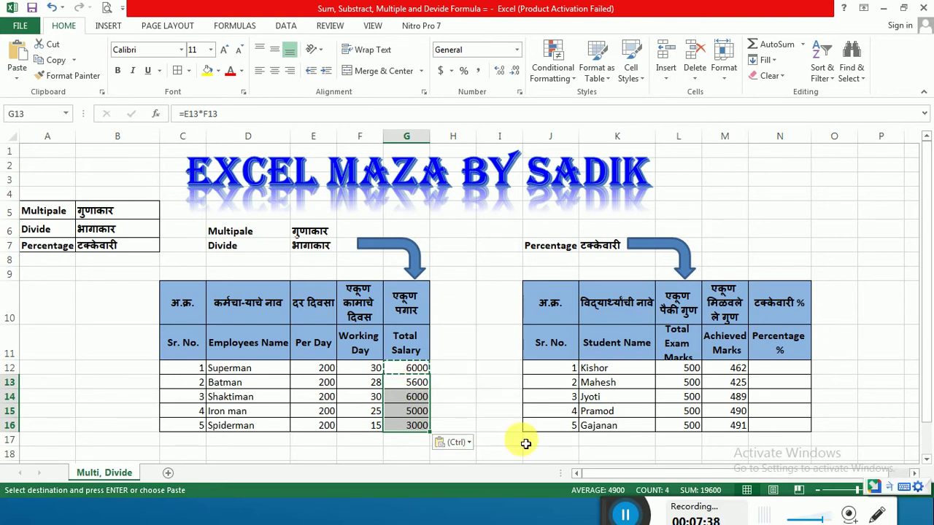
{"action": "left_click", "coordinate": [406, 400]}
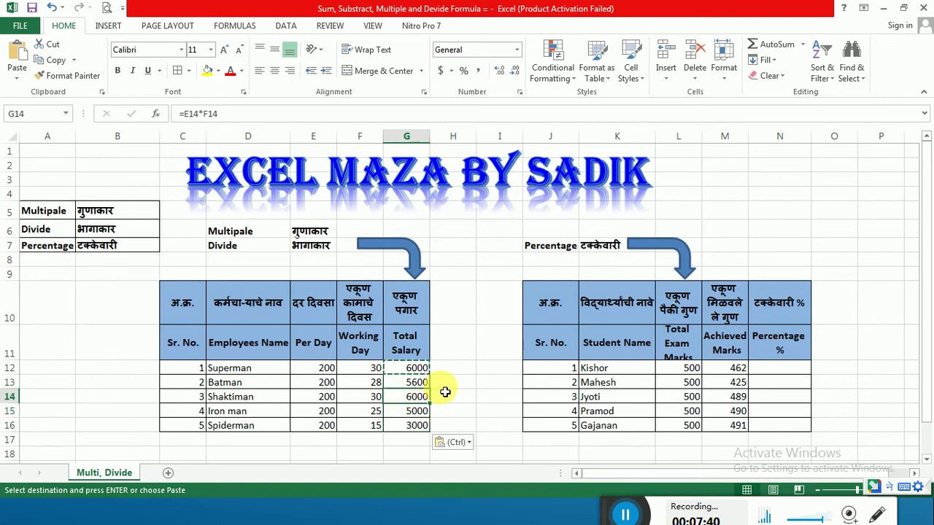
{"action": "key", "text": "Escape"}
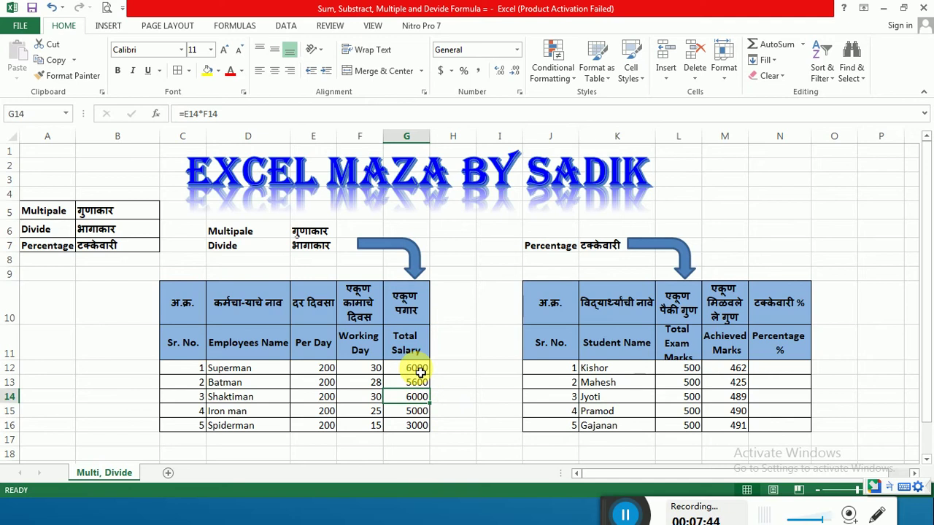
{"action": "left_click_drag", "start_coordinate": [419, 371], "coordinate": [412, 428]}
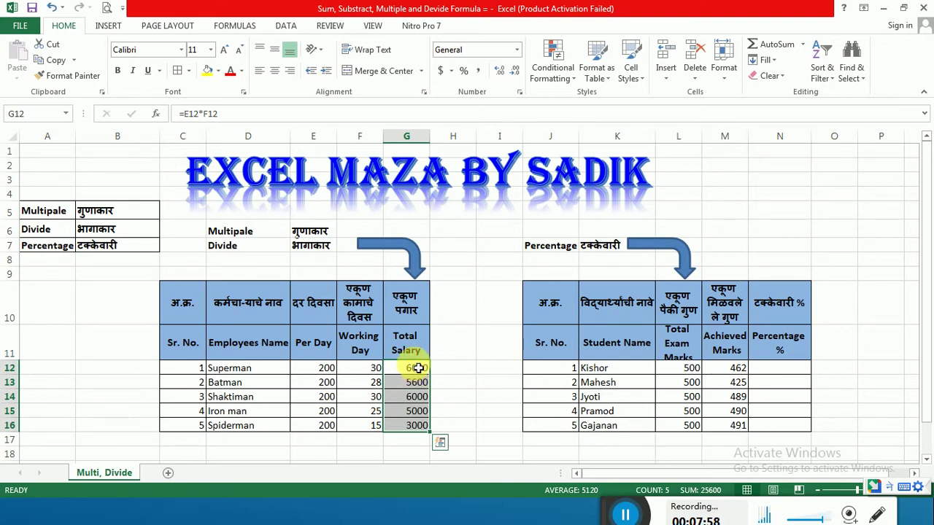
{"action": "left_click_drag", "start_coordinate": [417, 368], "coordinate": [409, 428]}
{"action": "key", "text": "Delete"}
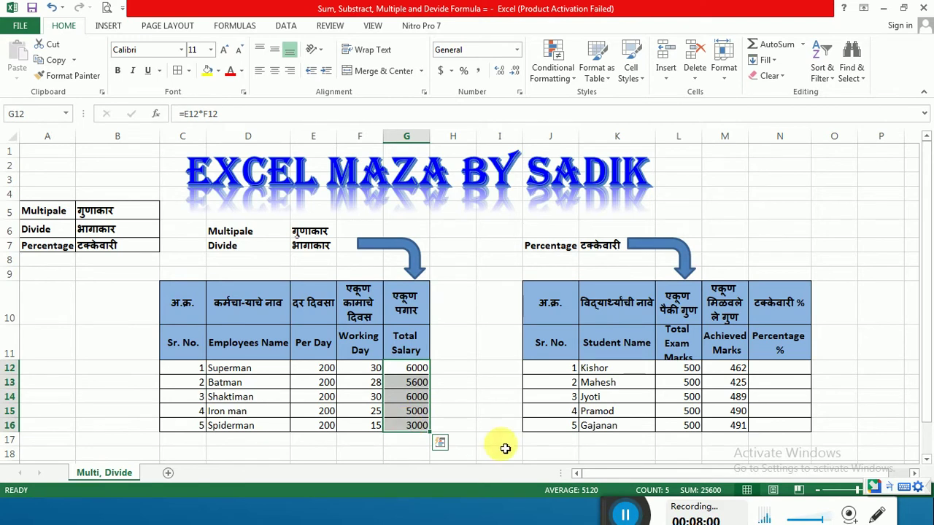
{"action": "left_click", "coordinate": [470, 369]}
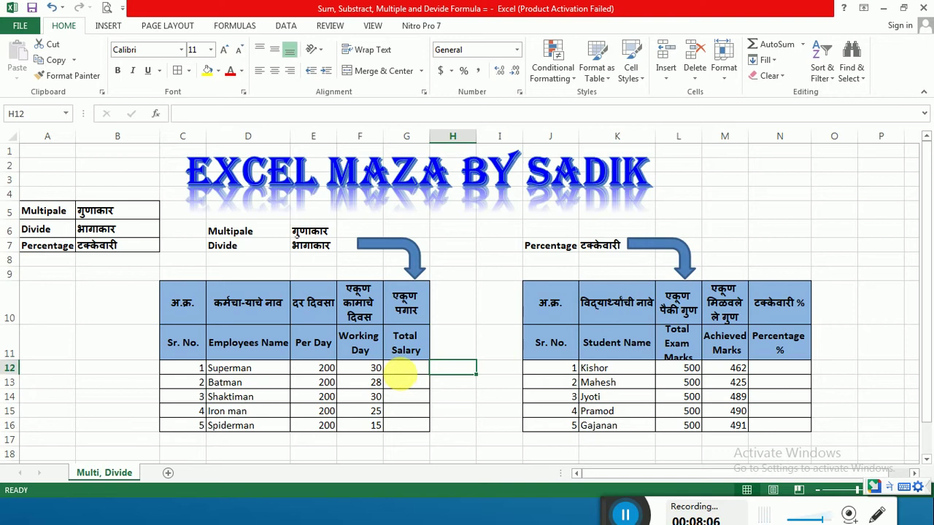
{"action": "key", "text": "ctrl+z"}
{"action": "left_click", "coordinate": [461, 382]}
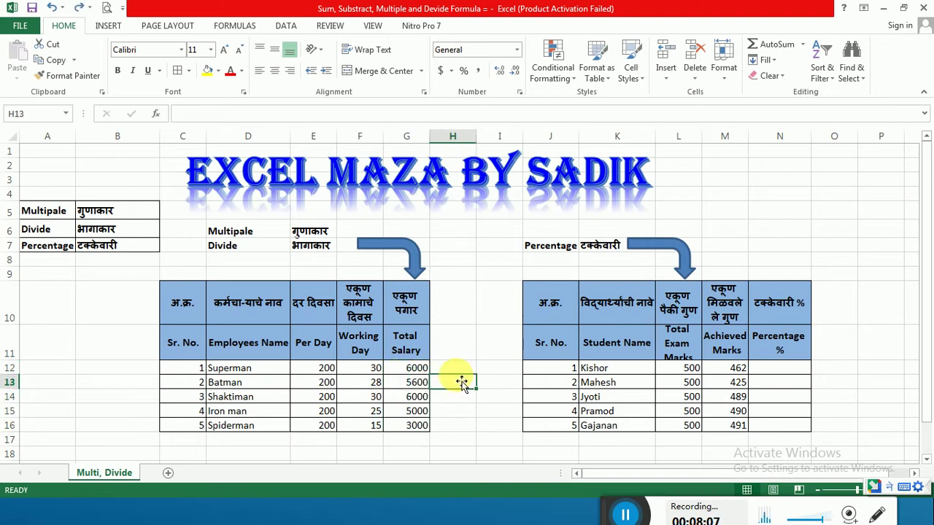
{"action": "left_click", "coordinate": [417, 368]}
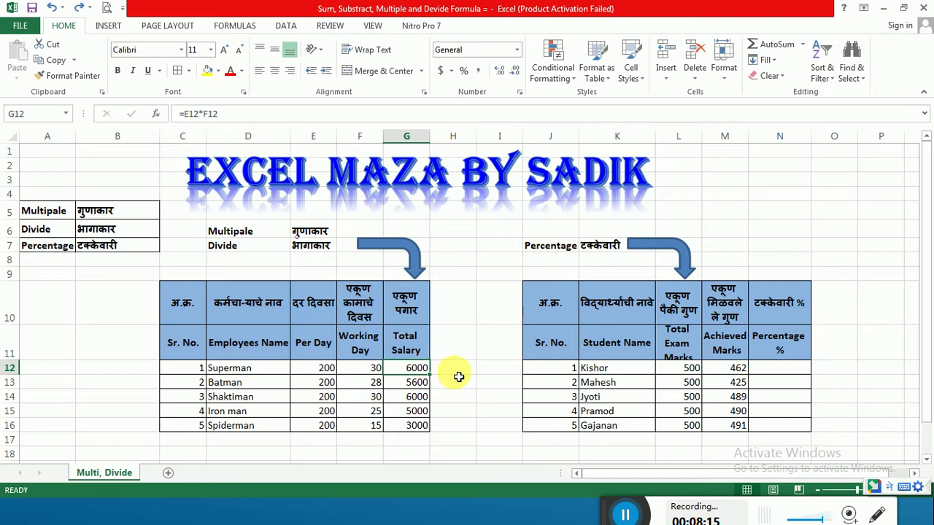
{"action": "left_click", "coordinate": [456, 370]}
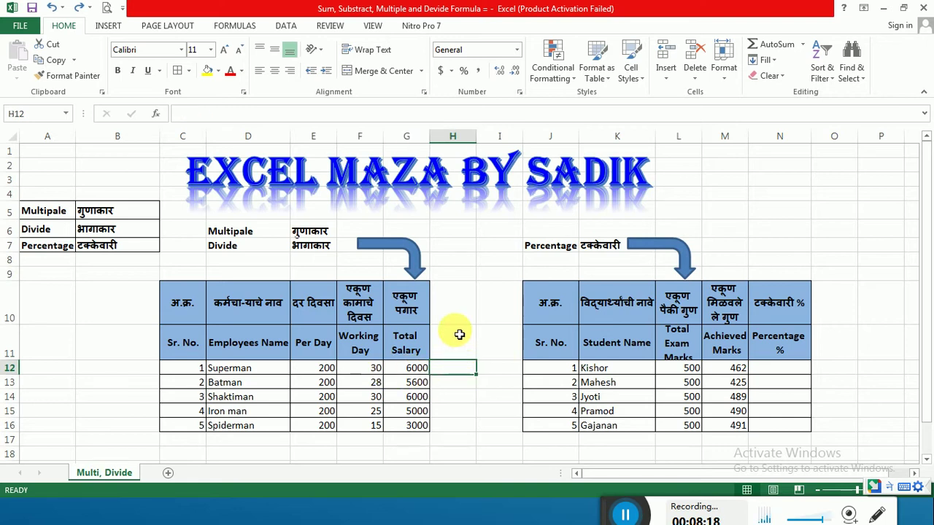
Step: Copy the Per Day heading, then clear E12:E16 and undo that deletion
{"action": "left_click_drag", "start_coordinate": [315, 309], "coordinate": [318, 349]}
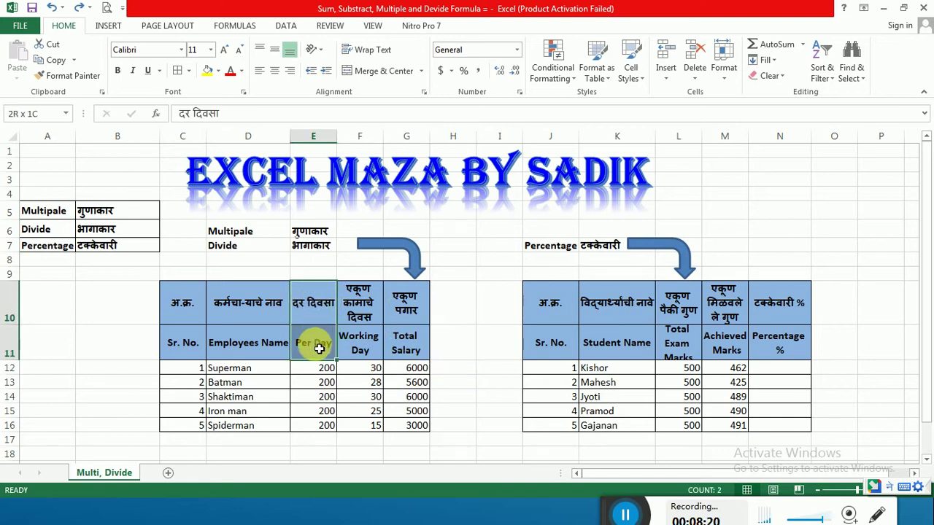
{"action": "key", "text": "ctrl+c"}
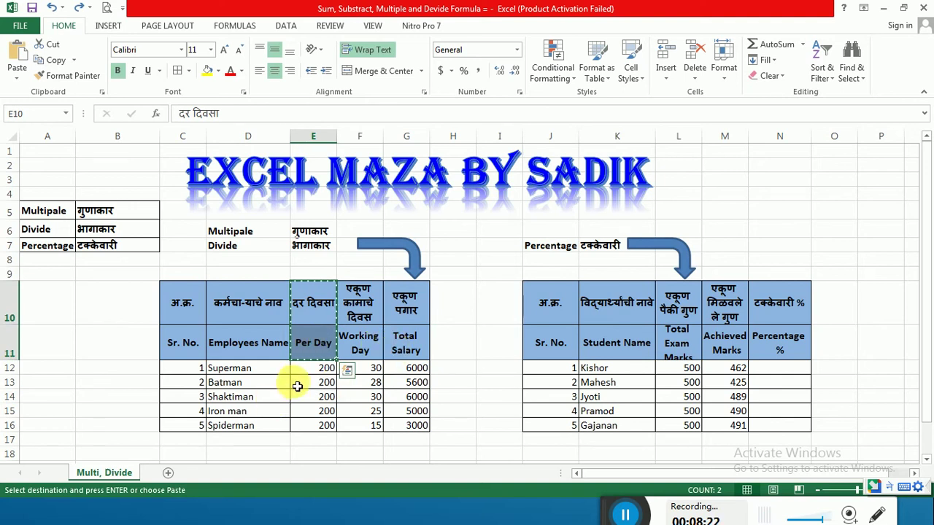
{"action": "key", "text": "Escape"}
{"action": "left_click", "coordinate": [308, 370]}
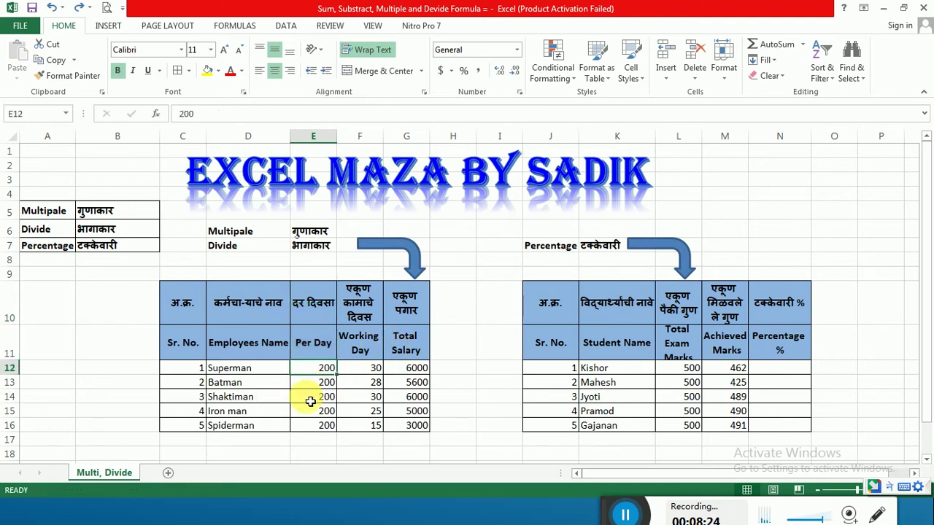
{"action": "left_click", "coordinate": [308, 425], "text": "shift"}
{"action": "key", "text": "Delete"}
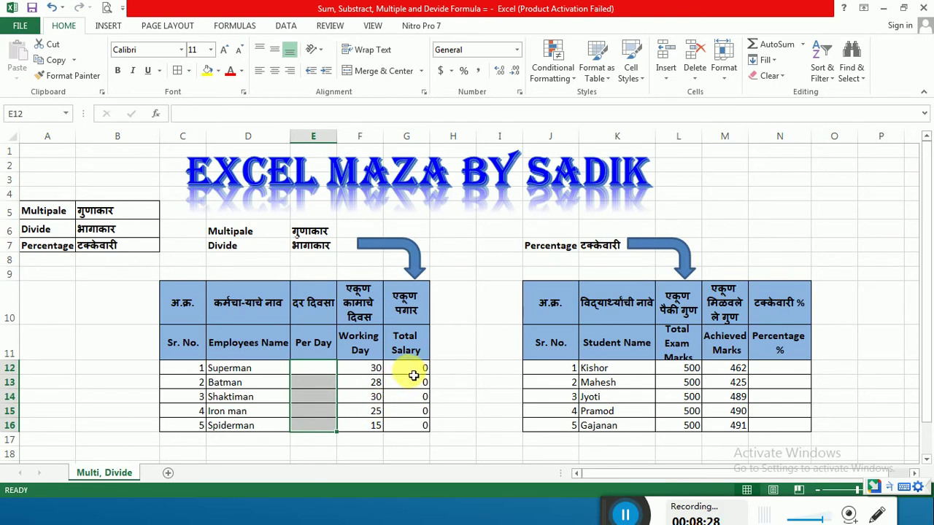
{"action": "key", "text": "ctrl+z"}
Step: Paste G12:G16 back onto itself as values only via Paste Special
{"action": "left_click_drag", "start_coordinate": [413, 375], "coordinate": [413, 432]}
{"action": "key", "text": "ctrl+c"}
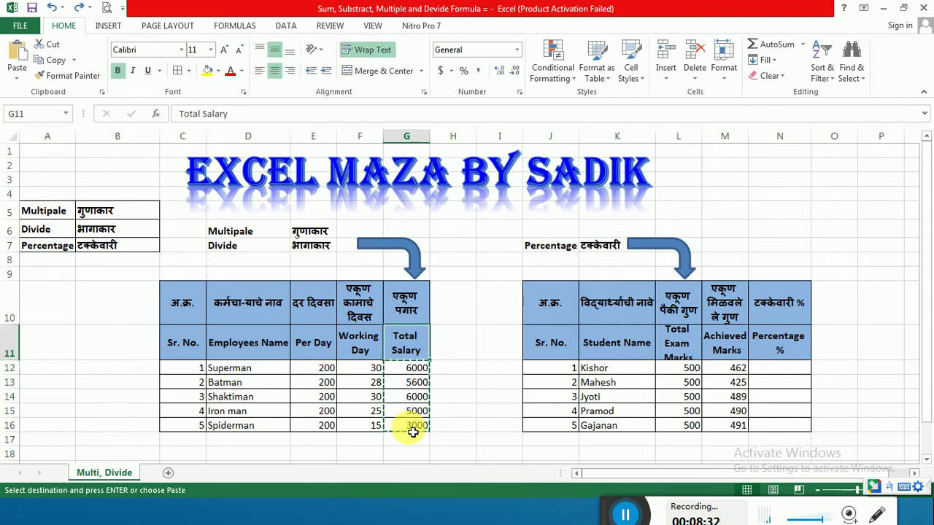
{"action": "right_click", "coordinate": [413, 432]}
{"action": "key", "text": "s"}
{"action": "key", "text": "Return"}
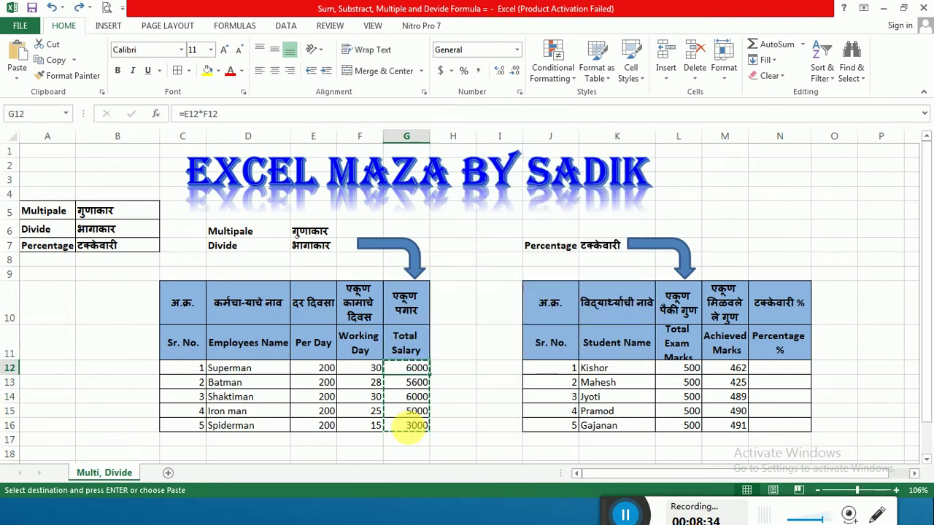
{"action": "key", "text": "Return"}
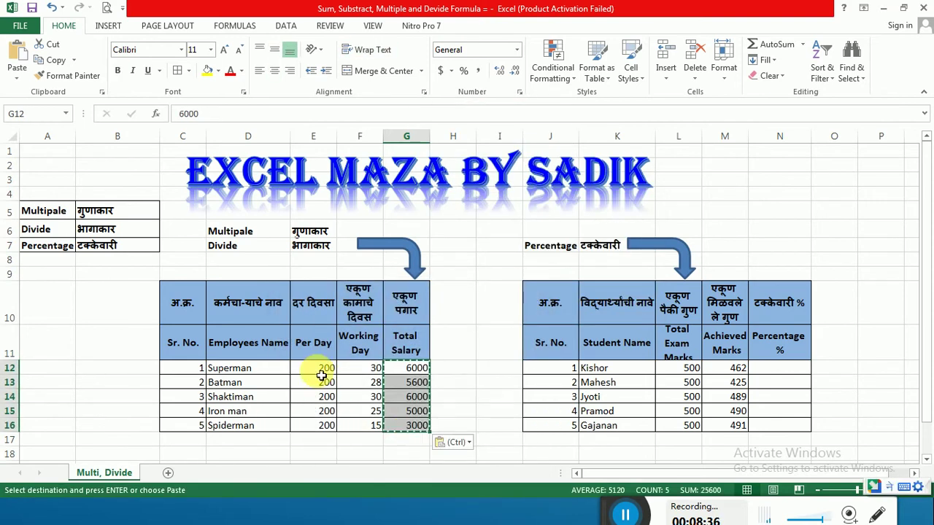
Step: Clear the Per Day values E12:E16 and check Superman's row 12
{"action": "left_click", "coordinate": [319, 370]}
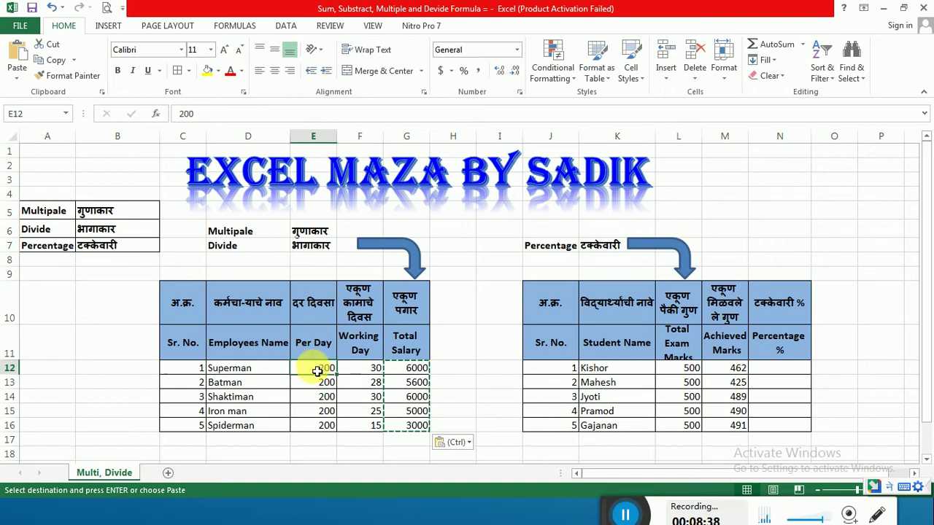
{"action": "left_click_drag", "start_coordinate": [310, 399], "coordinate": [309, 425]}
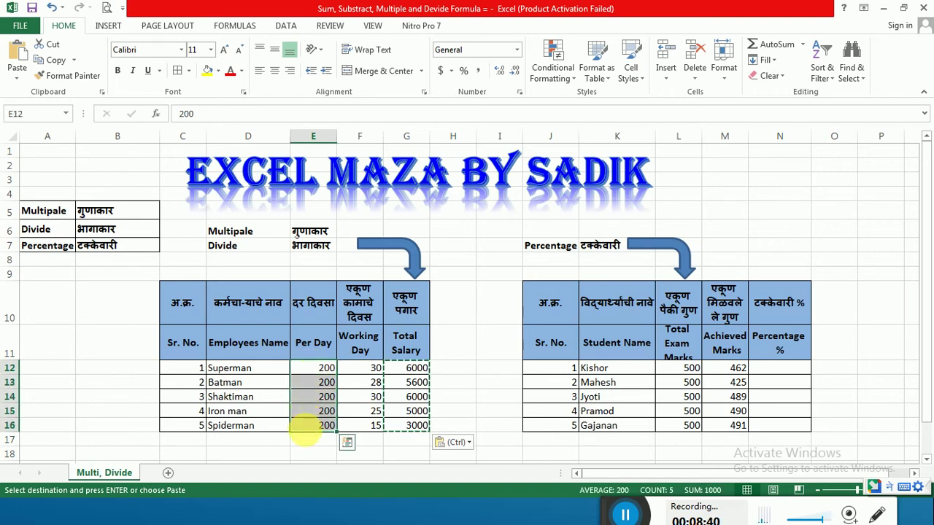
{"action": "key", "text": "Delete"}
{"action": "key", "text": "Up"}
{"action": "key", "text": "Down"}
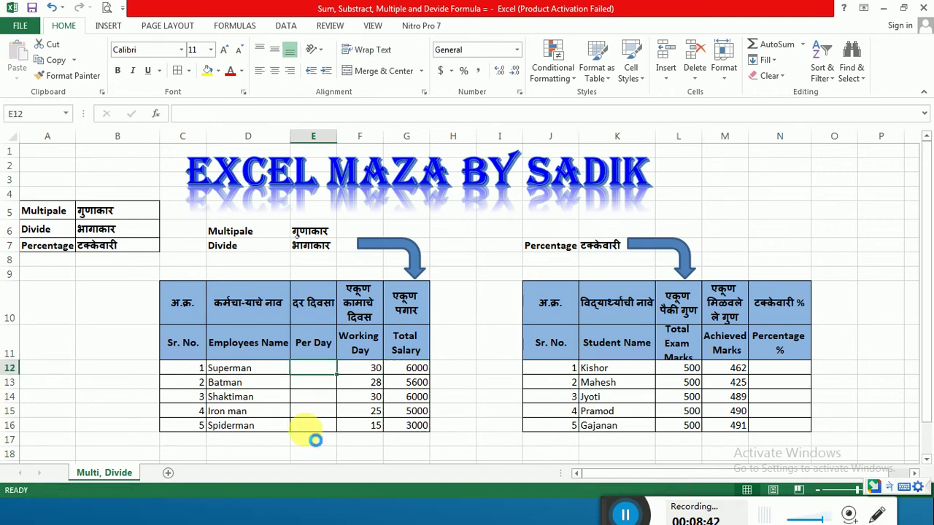
{"action": "key", "text": "Up"}
{"action": "key", "text": "Down"}
{"action": "key", "text": "Right"}
{"action": "key", "text": "Right"}
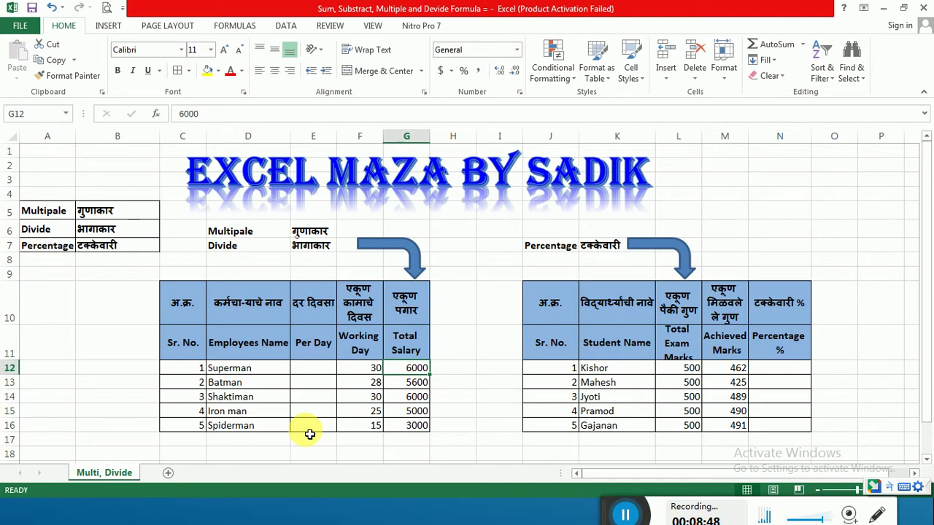
{"action": "key", "text": "Left"}
{"action": "key", "text": "Left"}
{"action": "key", "text": "Left"}
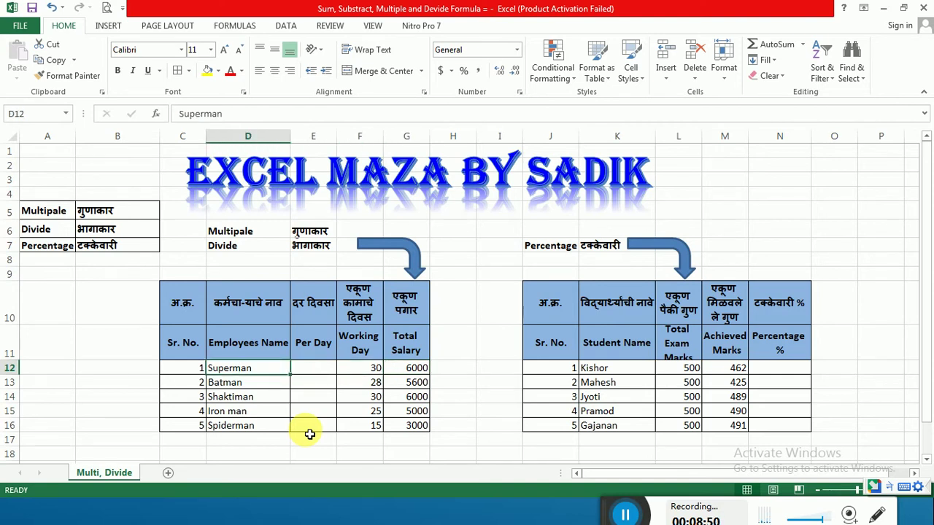
{"action": "key", "text": "Right"}
{"action": "key", "text": "Right"}
{"action": "key", "text": "Right"}
{"action": "key", "text": "Left"}
{"action": "key", "text": "Left"}
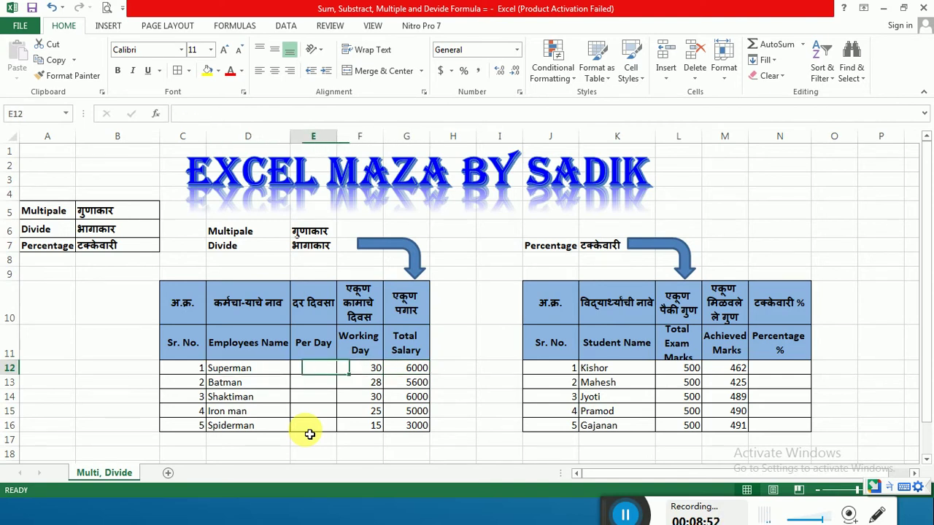
{"action": "key", "text": "Left"}
{"action": "key", "text": "Right"}
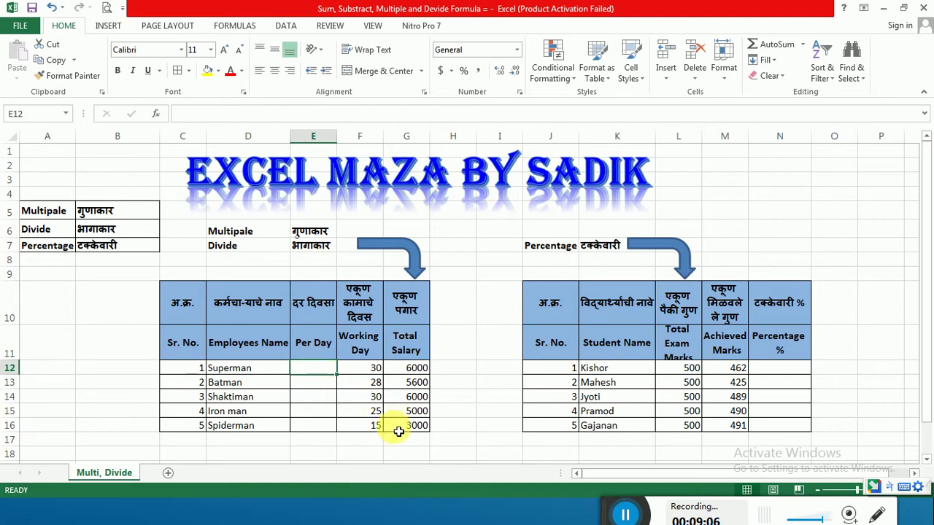
Step: Enter Superman's Per Day formula as Total Salary divided by Working Day, giving 200
{"action": "type", "text": "="}
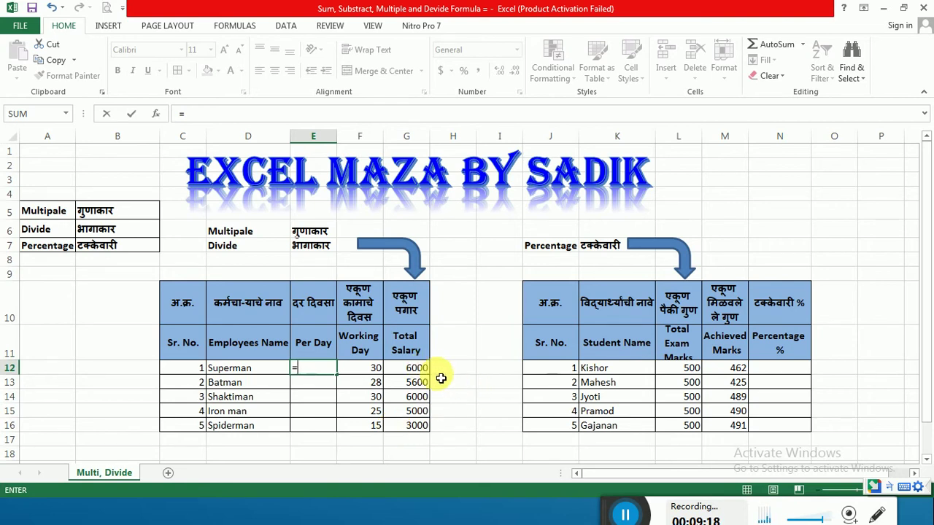
{"action": "left_click", "coordinate": [422, 370]}
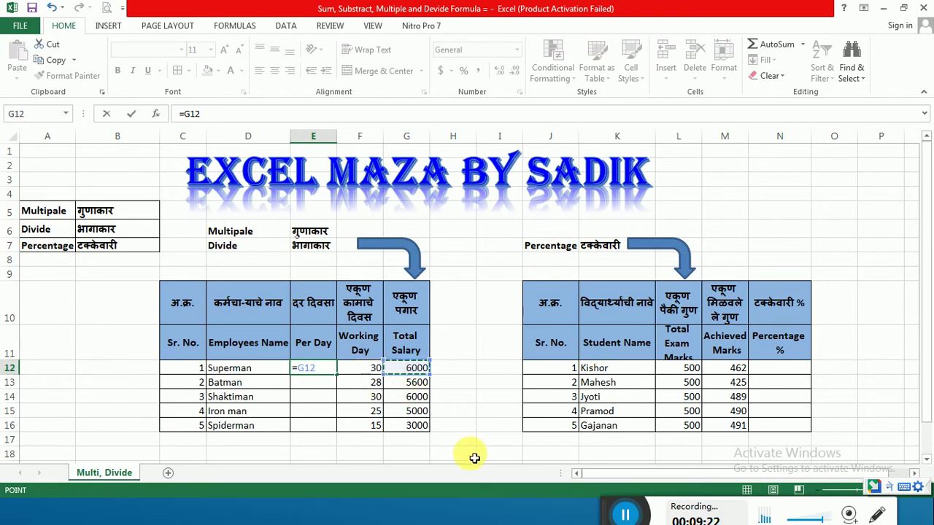
{"action": "type", "text": "/"}
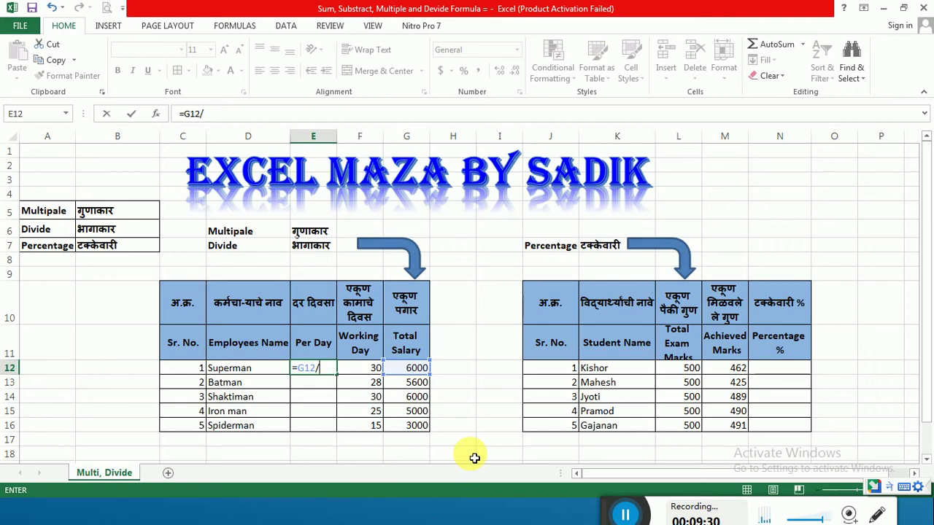
{"action": "left_click", "coordinate": [368, 371]}
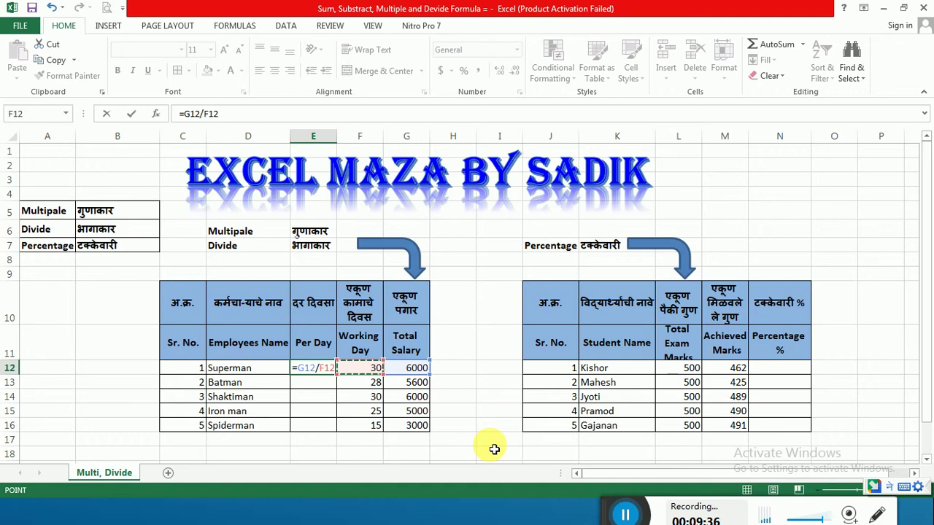
{"action": "key", "text": "Return"}
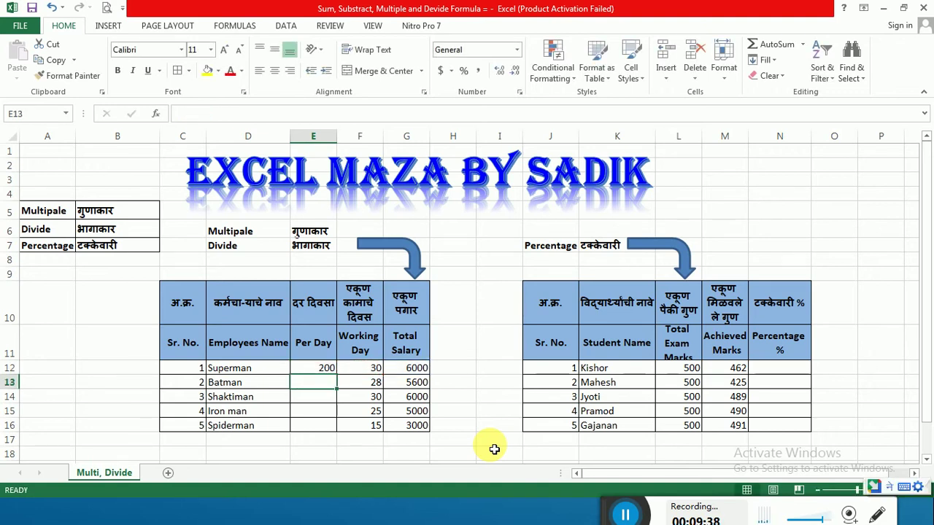
Step: Give Batman a Per Day formula dividing his Total Salary 5600 by 28 Working Days, giving 200
{"action": "key", "text": "Up"}
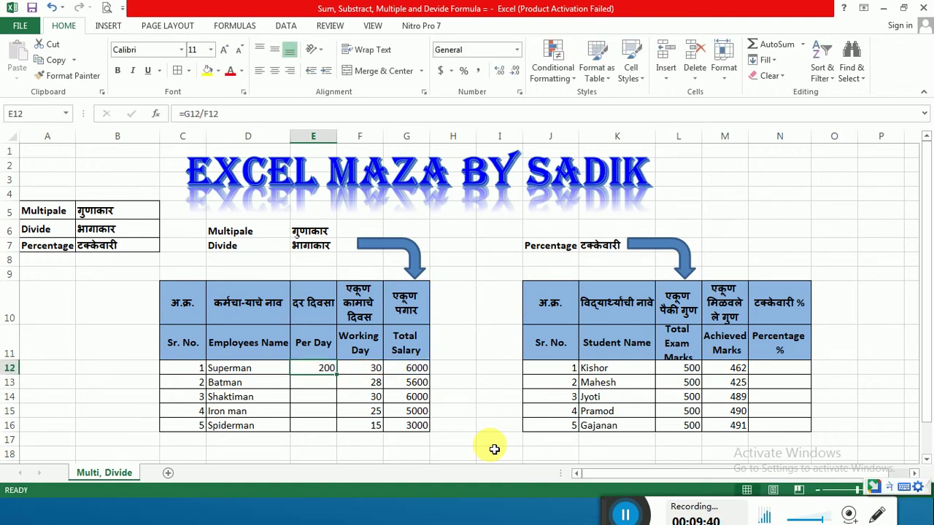
{"action": "key", "text": "Down"}
{"action": "key", "text": "Down"}
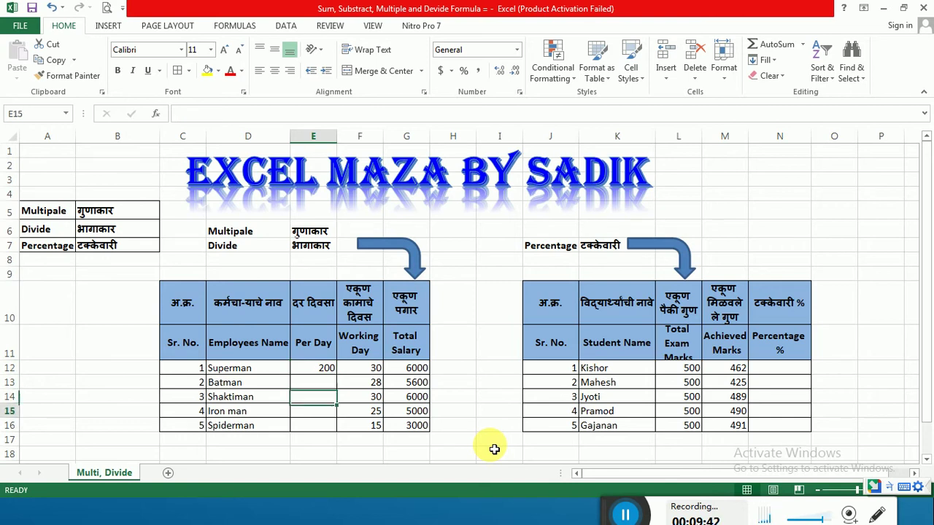
{"action": "key", "text": "Down"}
{"action": "key", "text": "Down"}
{"action": "key", "text": "Down"}
{"action": "key", "text": "Up"}
{"action": "key", "text": "Up"}
{"action": "key", "text": "Up"}
{"action": "key", "text": "Up"}
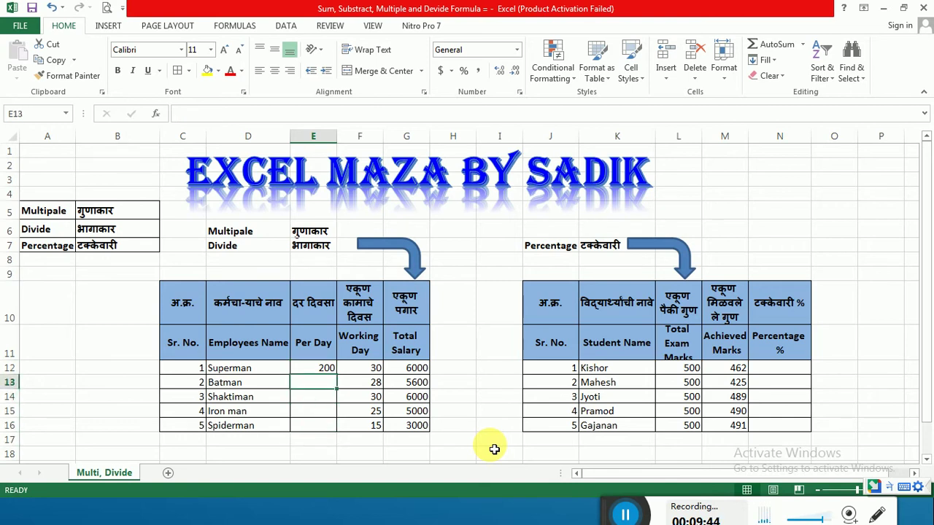
{"action": "type", "text": "="}
{"action": "key", "text": "Right"}
{"action": "key", "text": "Right"}
{"action": "key", "text": "Right"}
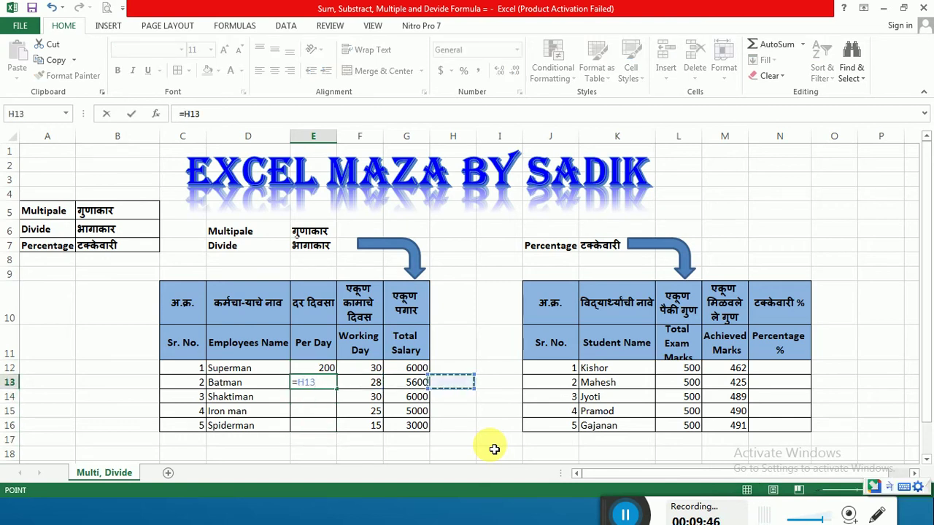
{"action": "key", "text": "Left"}
{"action": "type", "text": "/"}
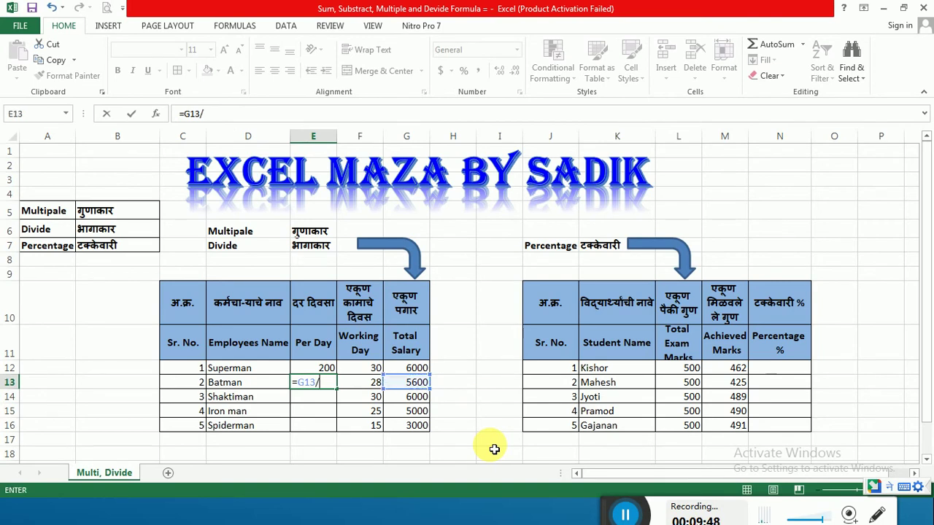
{"action": "left_click", "coordinate": [374, 387]}
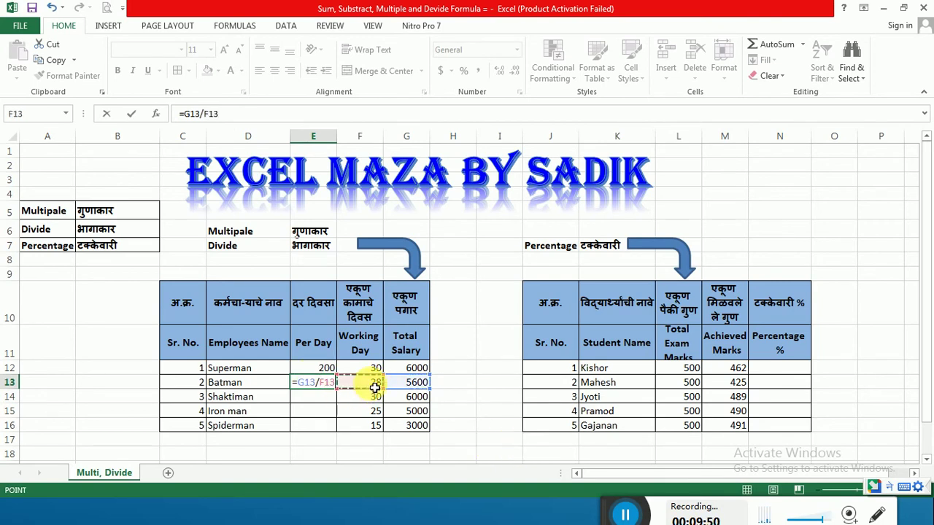
{"action": "key", "text": "Return"}
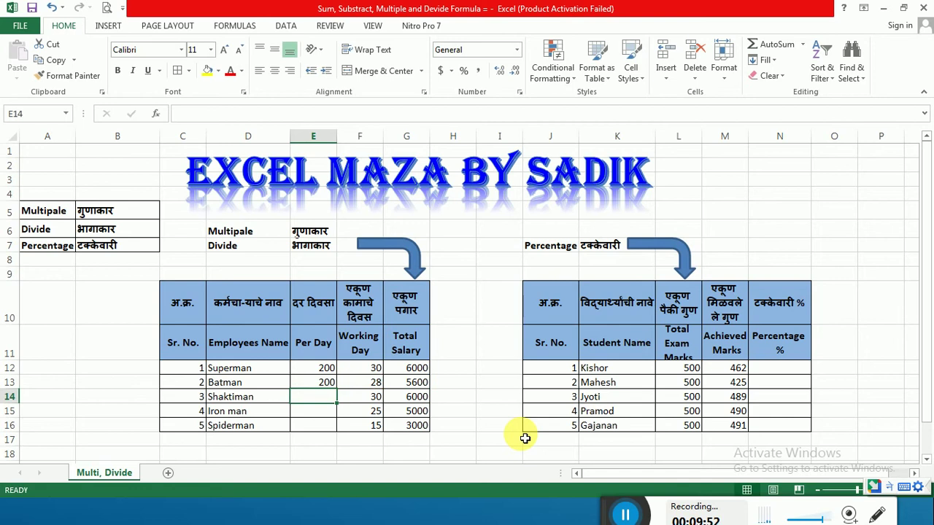
{"action": "key", "text": "Up"}
{"action": "key", "text": "Up"}
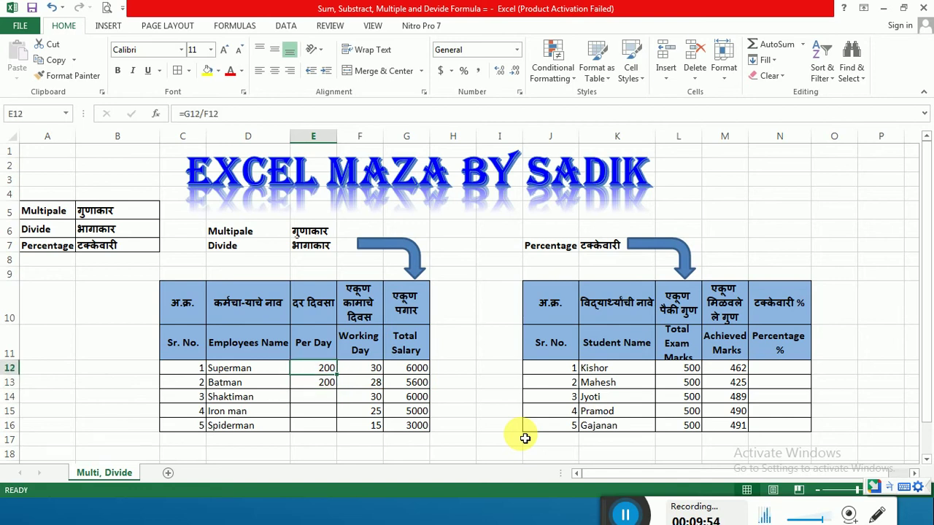
Step: Copy Superman's Per Day formula from E12 down into E13:E16 for the remaining employees
{"action": "key", "text": "ctrl+c"}
{"action": "key", "text": "Down"}
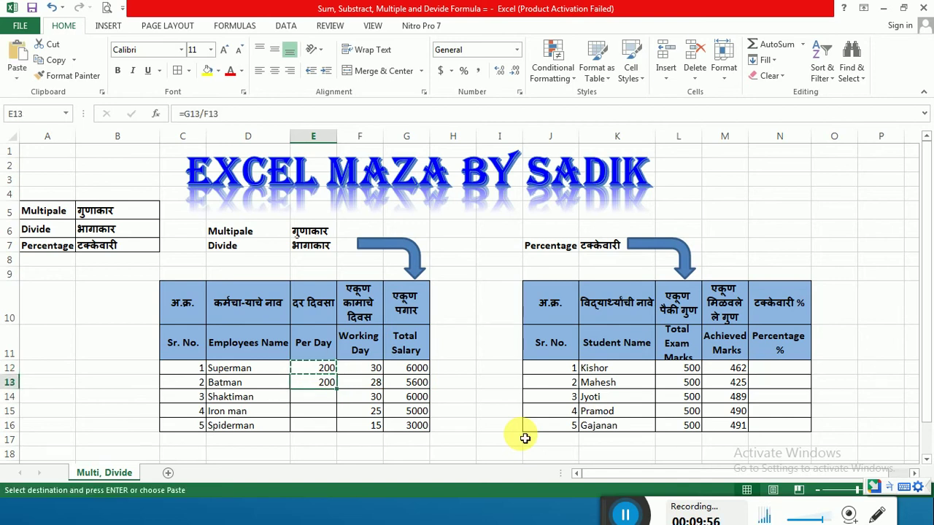
{"action": "key", "text": "shift+Down"}
{"action": "key", "text": "shift+Down"}
{"action": "key", "text": "shift+Down"}
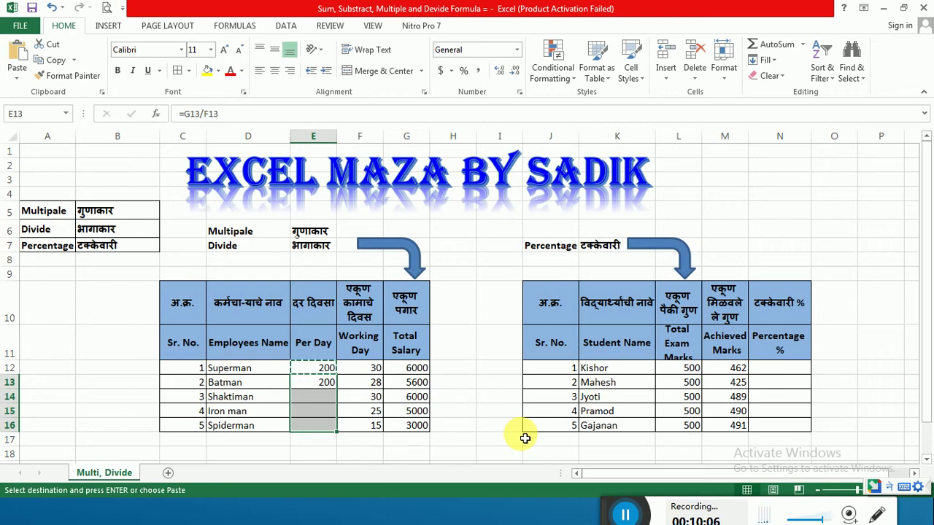
{"action": "key", "text": "ctrl+v"}
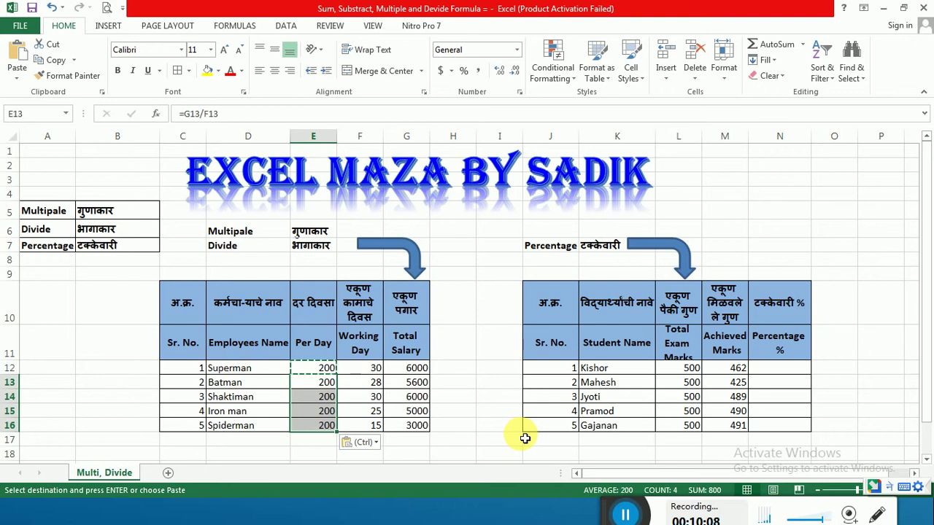
{"action": "key", "text": "Escape"}
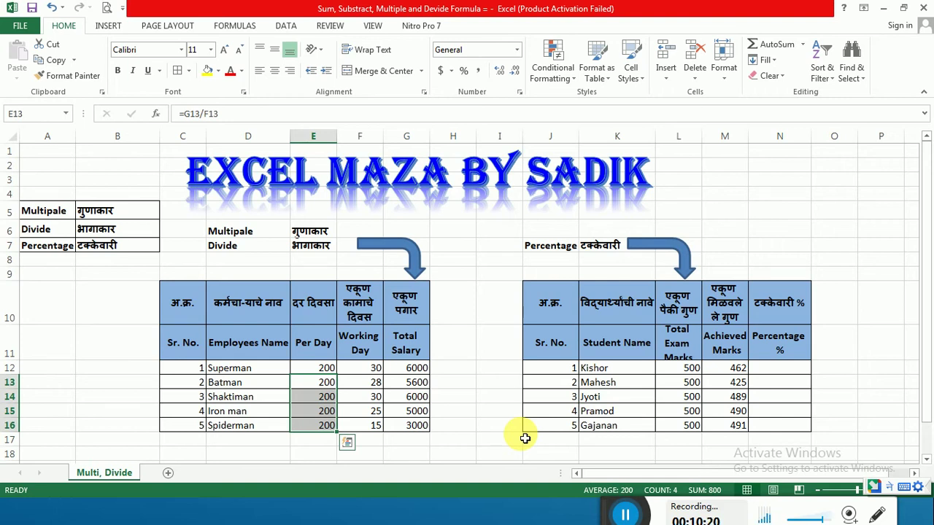
{"action": "left_click", "coordinate": [590, 312]}
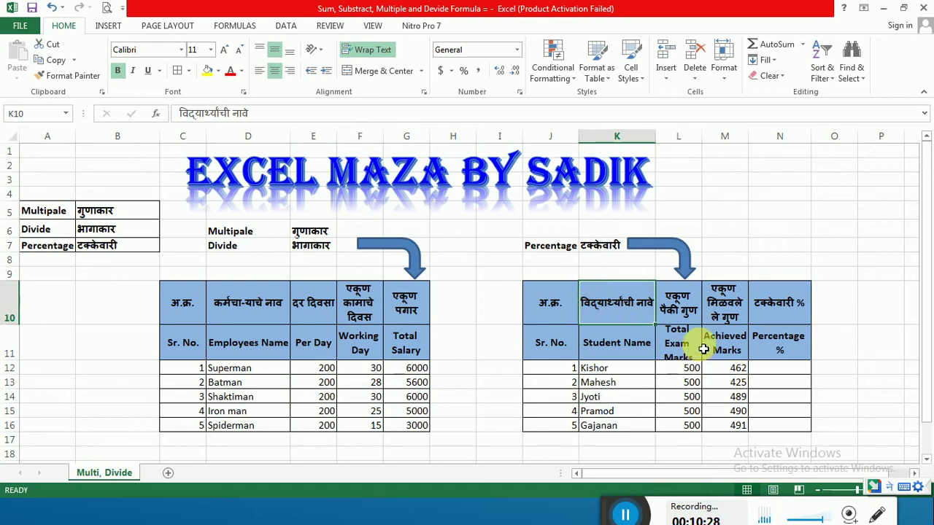
{"action": "left_click", "coordinate": [604, 369]}
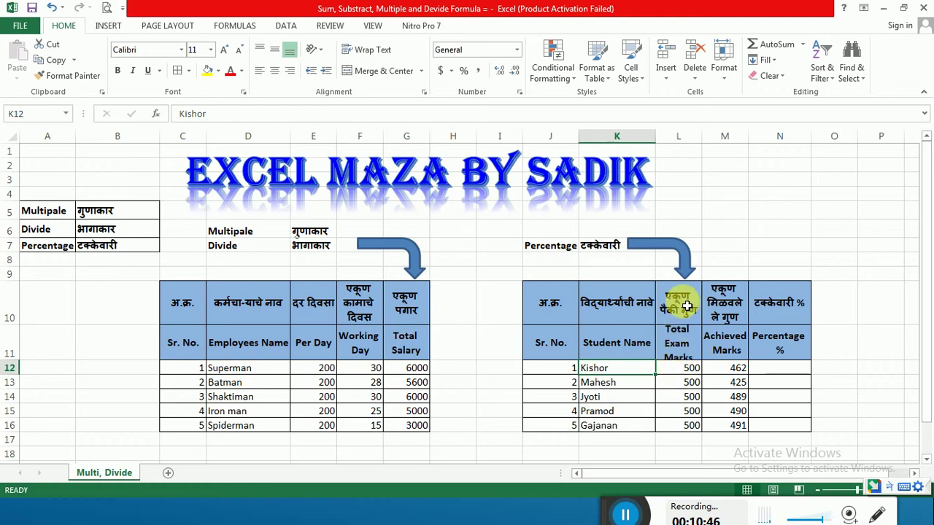
{"action": "left_click_drag", "start_coordinate": [686, 307], "coordinate": [676, 360]}
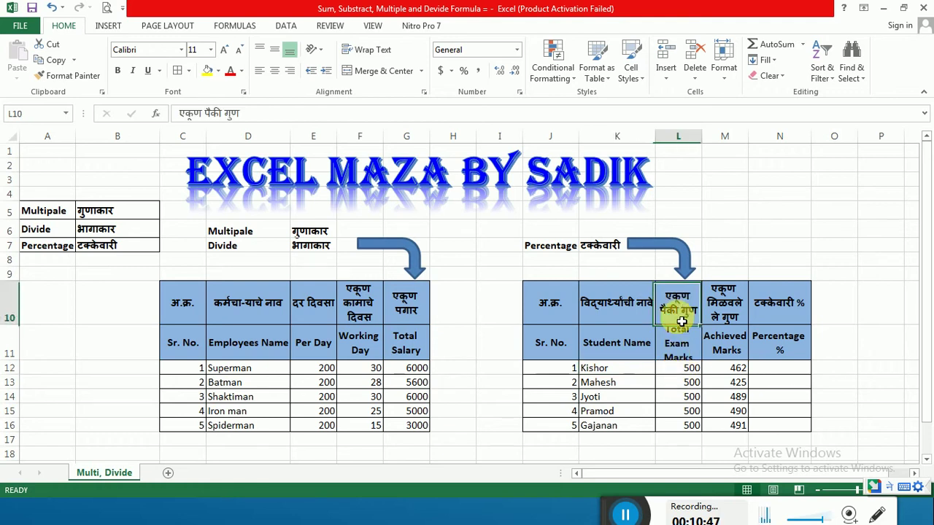
{"action": "left_click", "coordinate": [684, 383]}
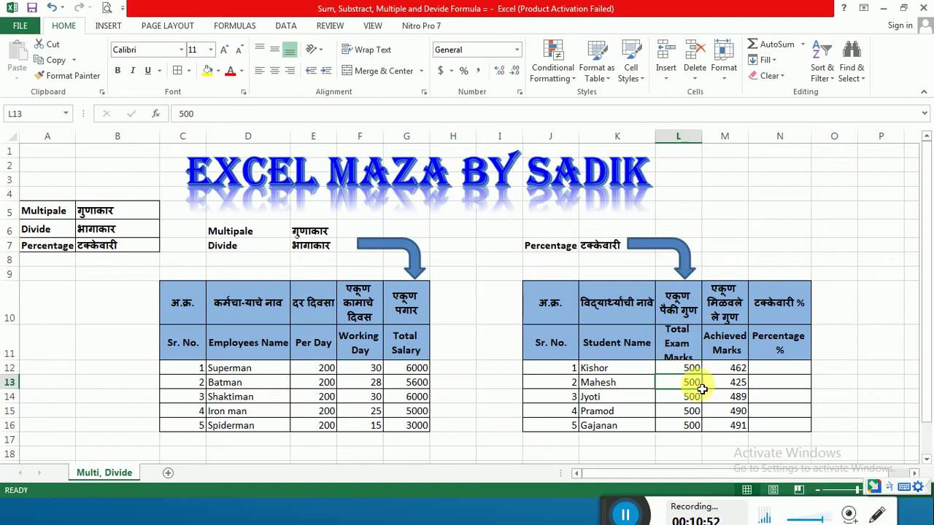
{"action": "left_click_drag", "start_coordinate": [685, 366], "coordinate": [672, 429]}
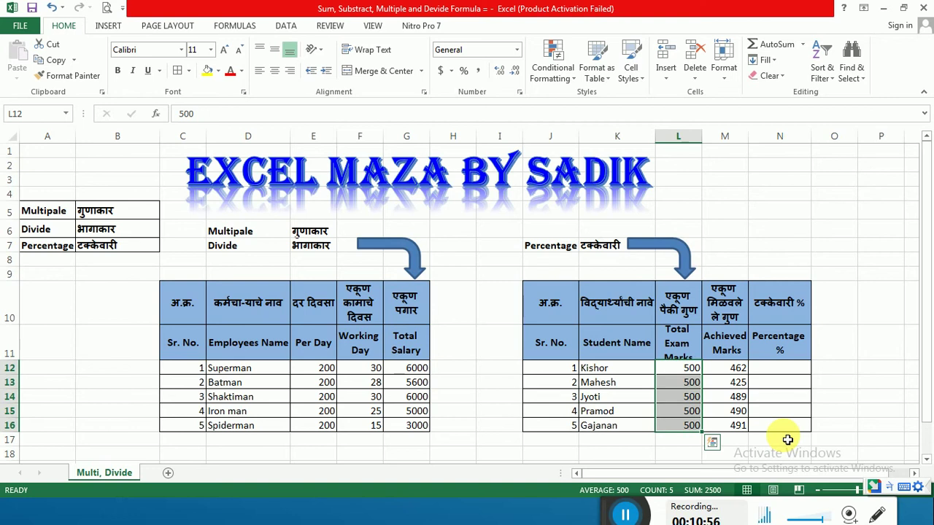
{"action": "left_click", "coordinate": [774, 371]}
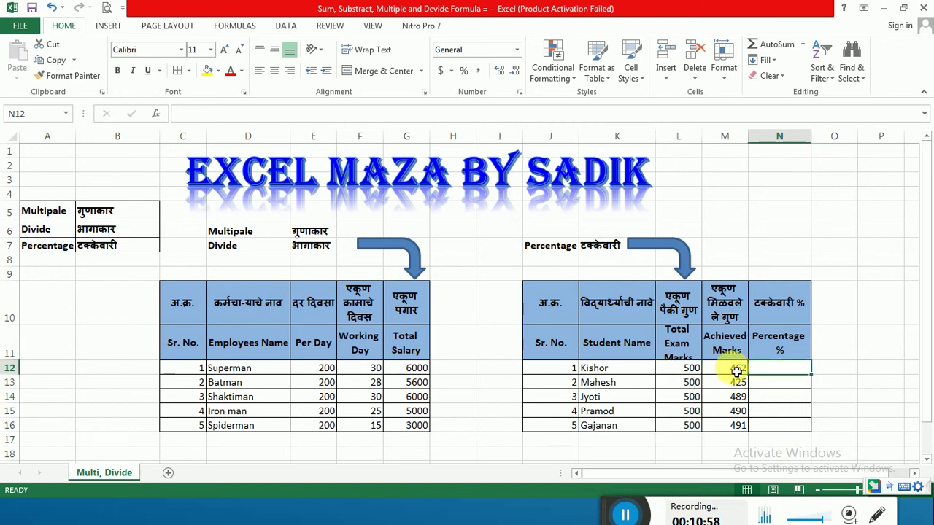
{"action": "left_click_drag", "start_coordinate": [733, 369], "coordinate": [722, 430]}
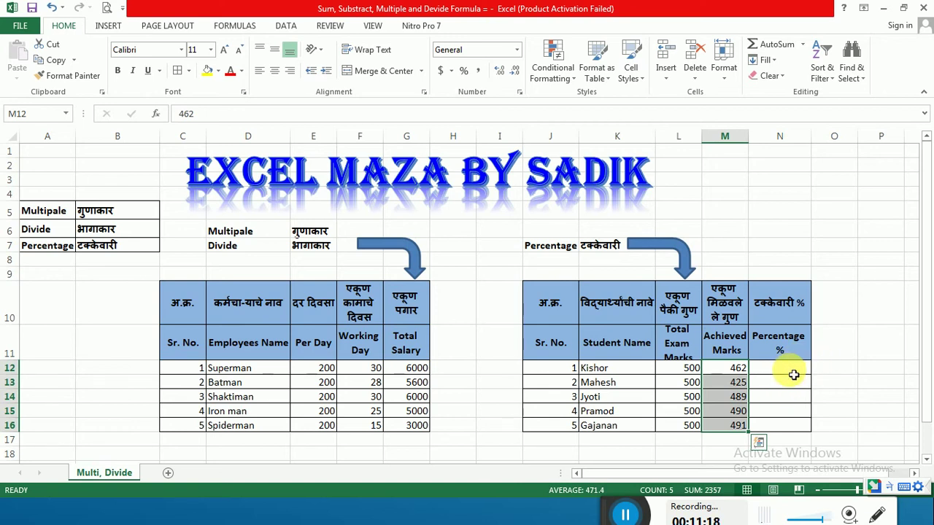
{"action": "left_click", "coordinate": [790, 369]}
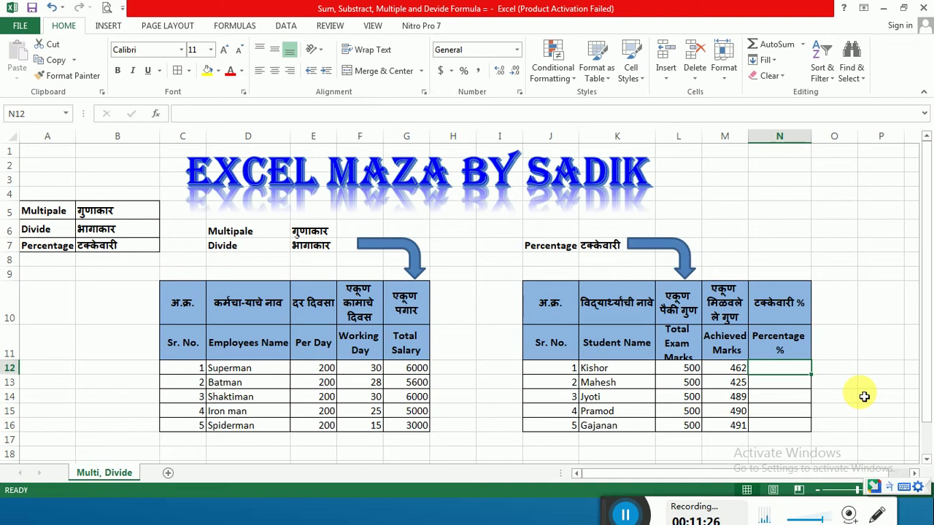
Step: Type Kishor's Percentage formula =M12/L12*100 (462 of 500) in N12; Excel flags it as unfinished
{"action": "type", "text": "="}
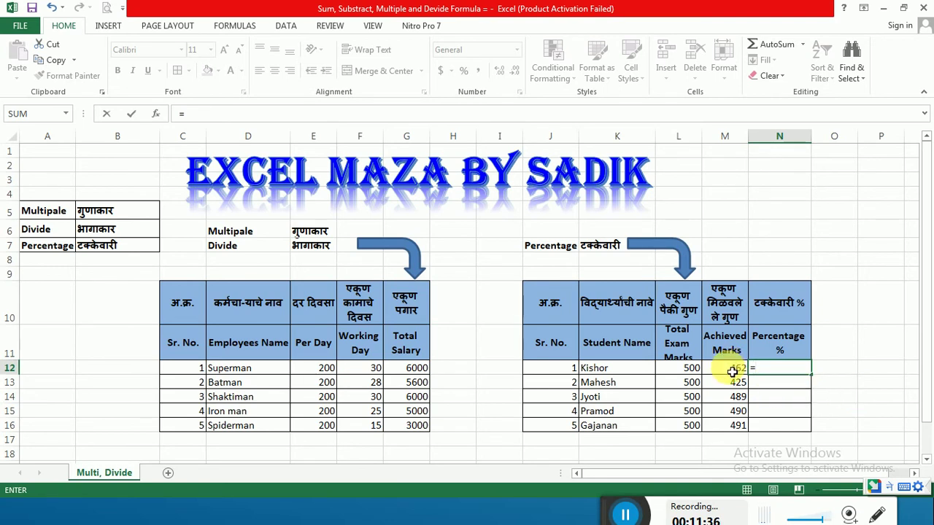
{"action": "left_click", "coordinate": [731, 370]}
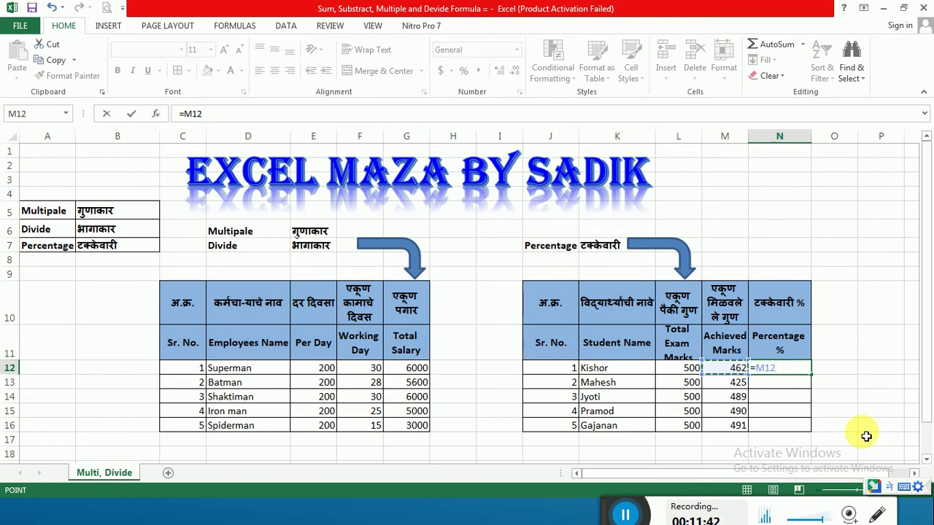
{"action": "type", "text": "/"}
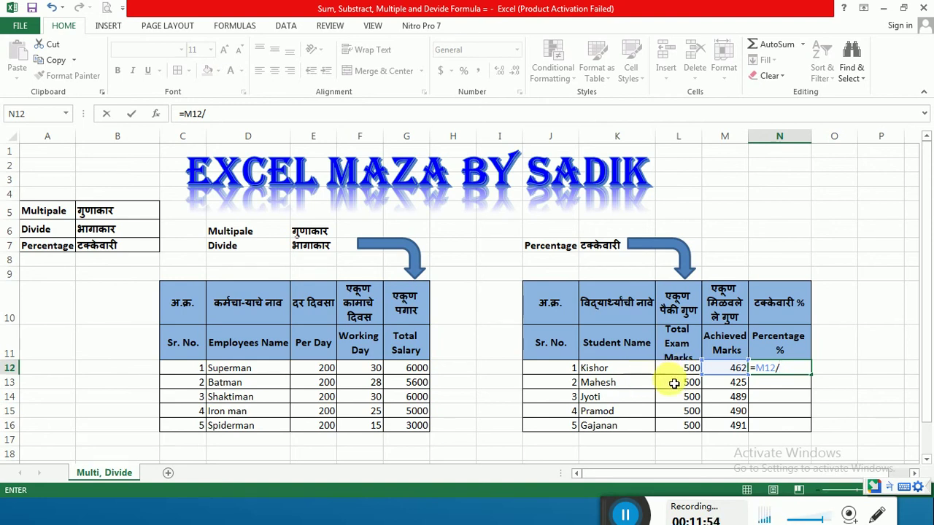
{"action": "left_click", "coordinate": [665, 370]}
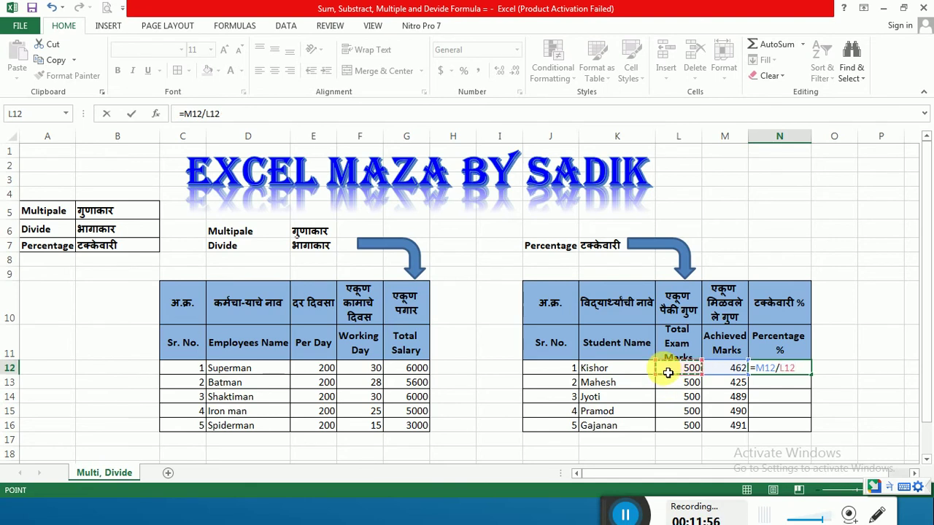
{"action": "type", "text": "*"}
{"action": "type", "text": "100"}
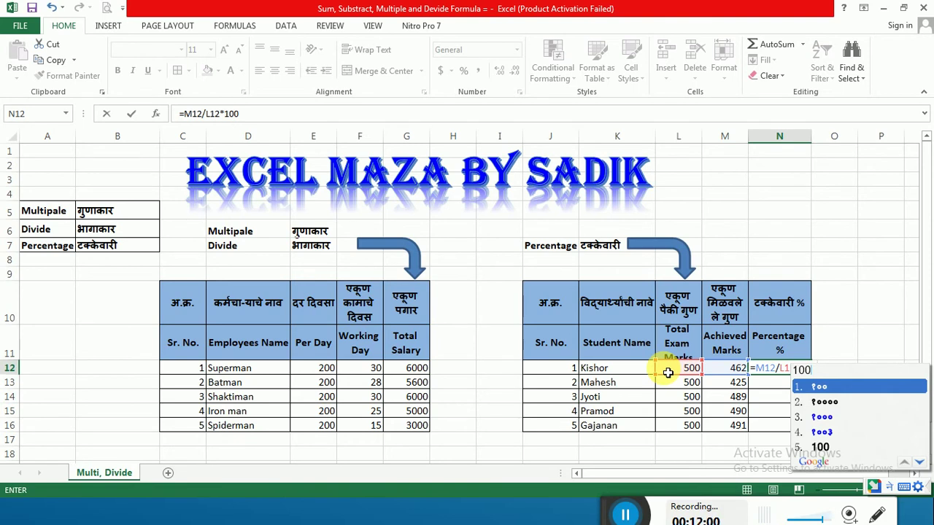
{"action": "key", "text": "Escape"}
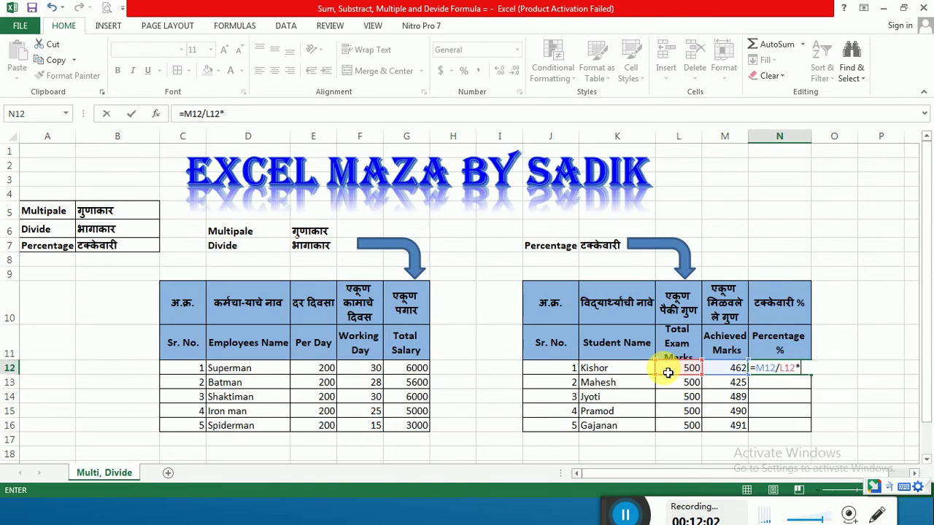
{"action": "key", "text": "Return"}
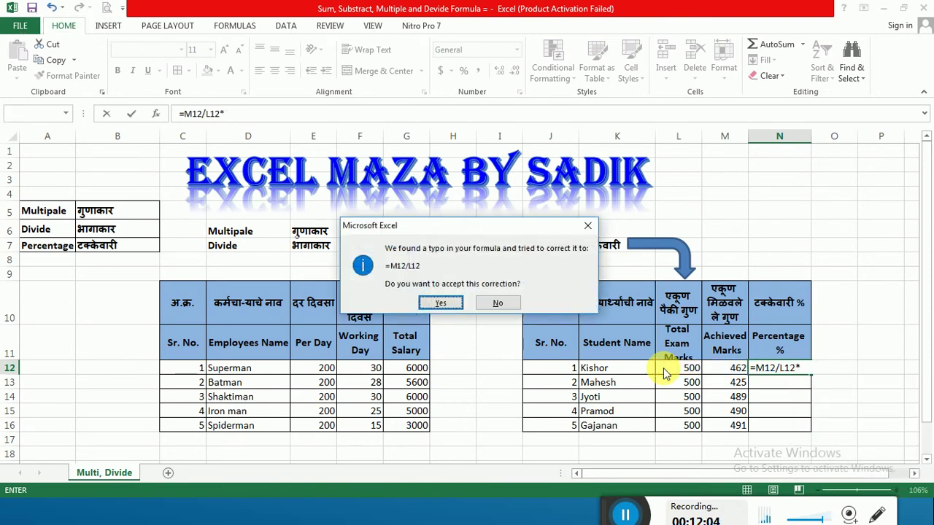
Step: Reject Excel's correction and complete =M12/L12*100 so Kishor's N12 shows 92.4
{"action": "left_click", "coordinate": [496, 303]}
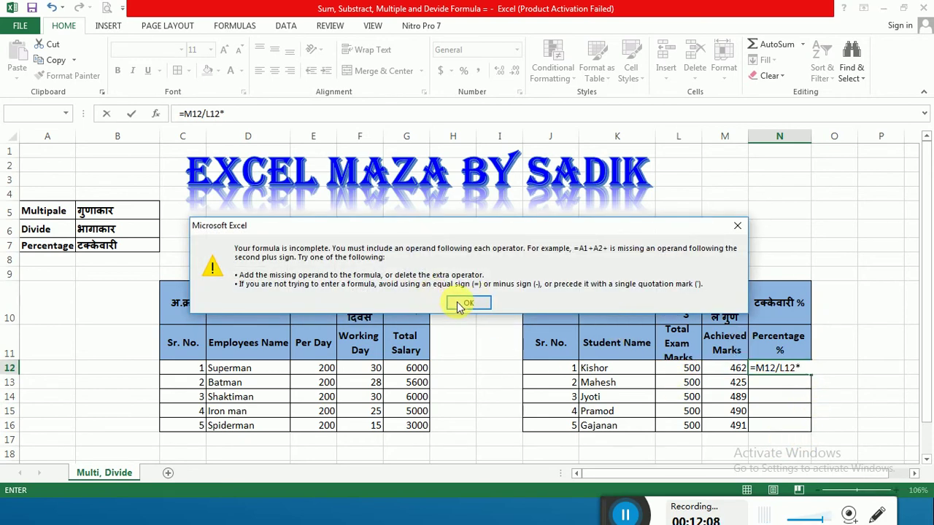
{"action": "left_click", "coordinate": [460, 304]}
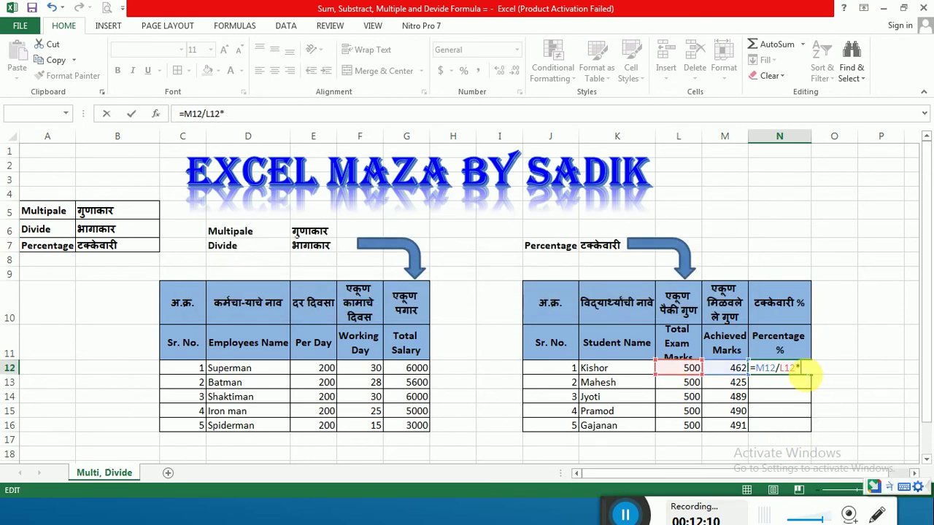
{"action": "type", "text": "1"}
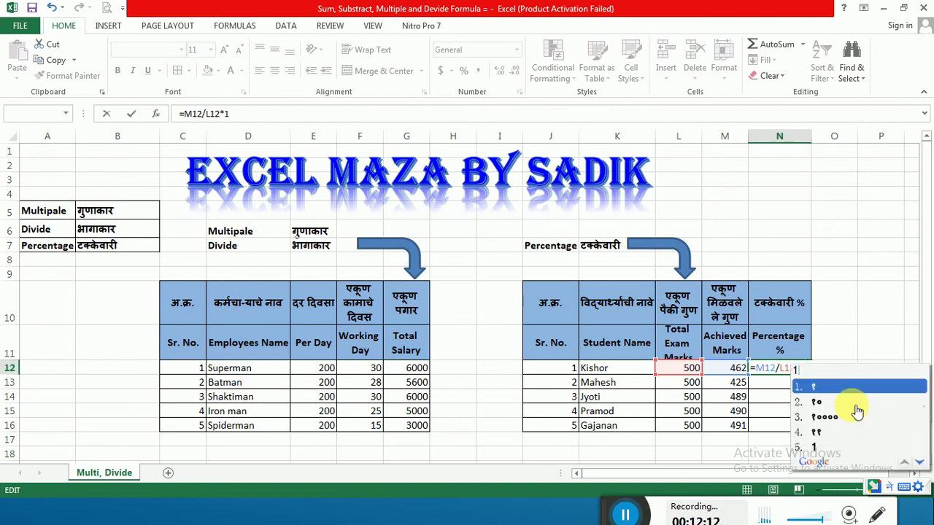
{"action": "key", "text": "BackSpace"}
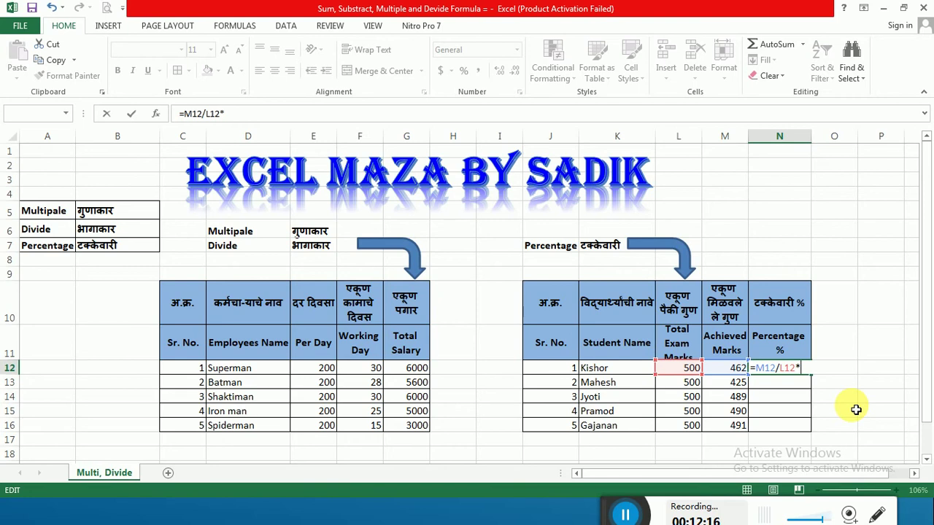
{"action": "type", "text": "100"}
{"action": "key", "text": "Return"}
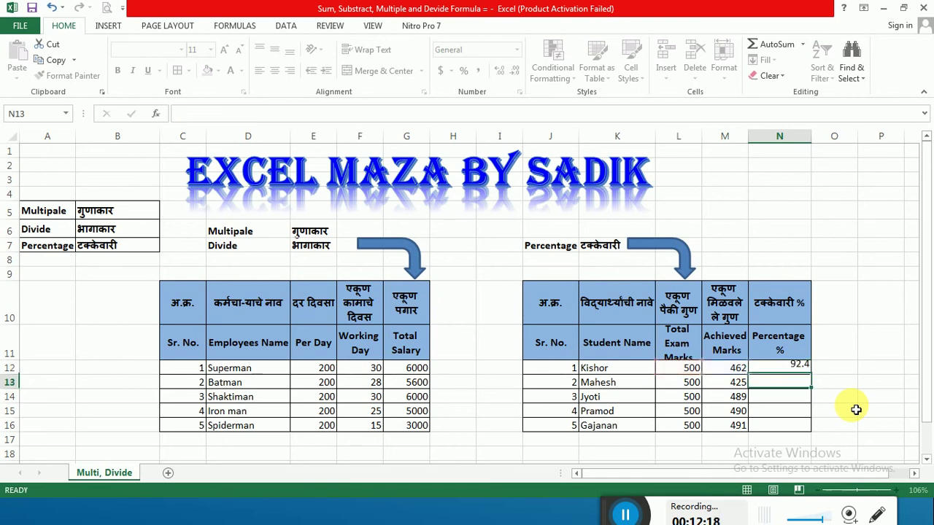
{"action": "key", "text": "Up"}
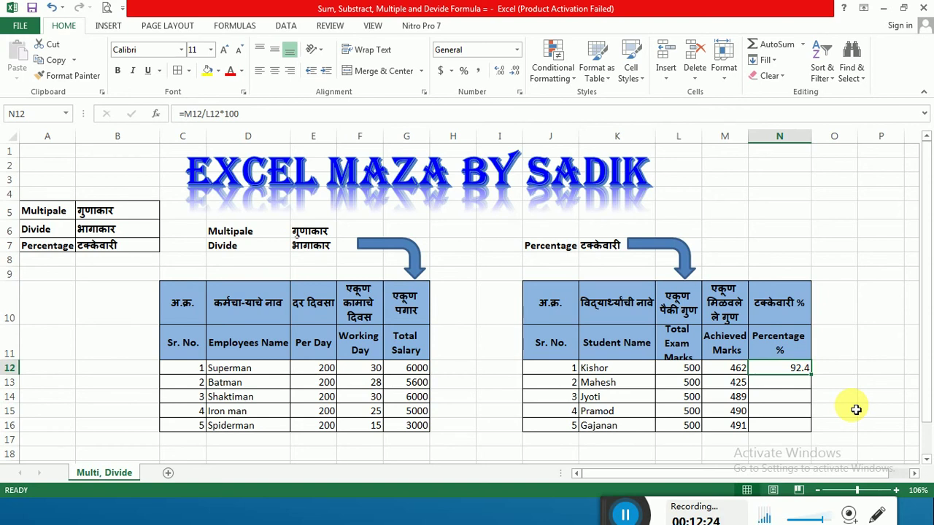
{"action": "key", "text": "Down"}
Step: Enter =M13/L13*100 in Mahesh's Percentage cell N13, showing 85
{"action": "type", "text": "="}
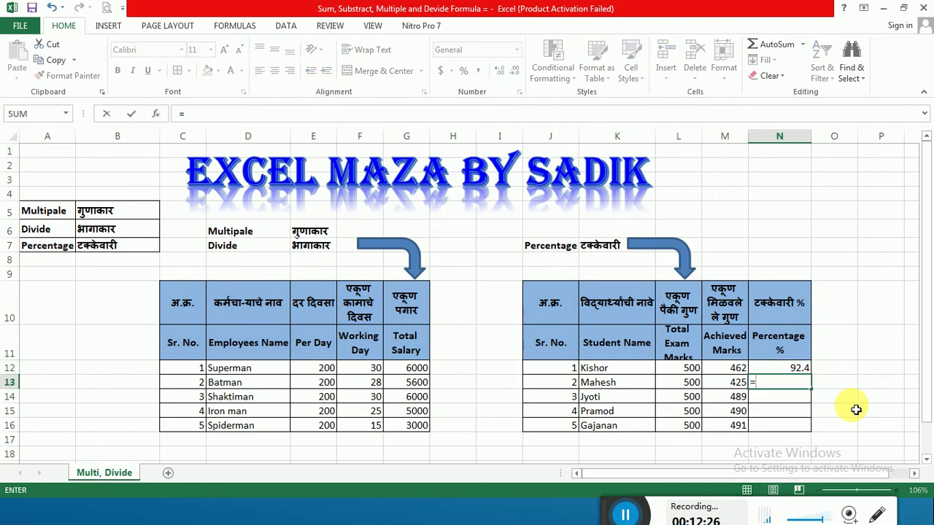
{"action": "left_click", "coordinate": [735, 392]}
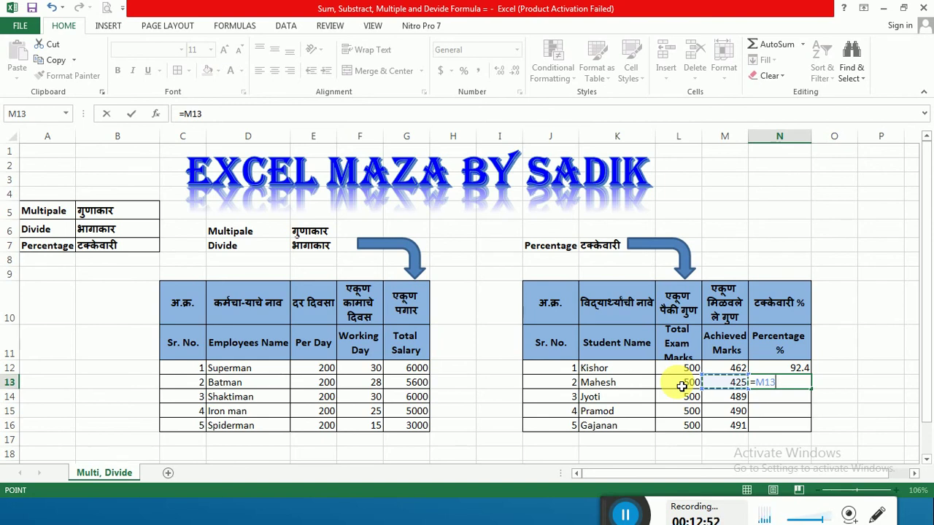
{"action": "left_click", "coordinate": [680, 385]}
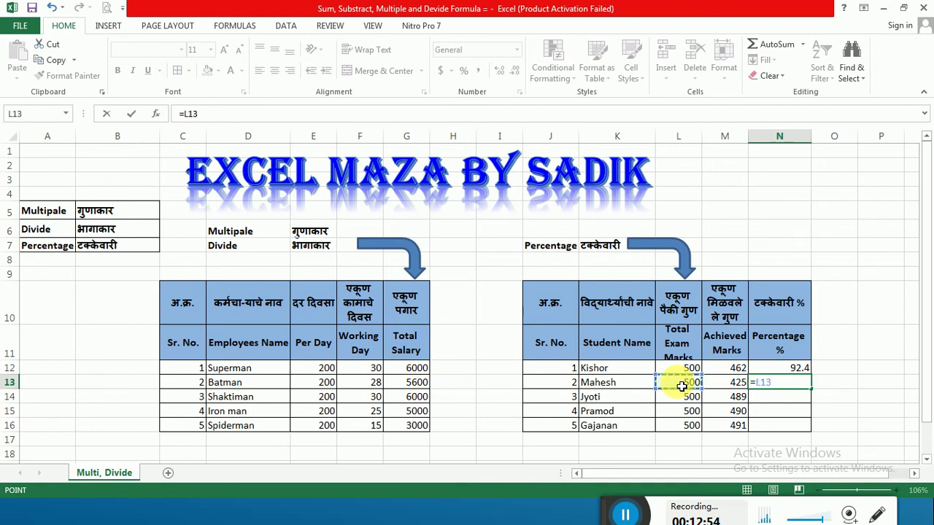
{"action": "left_click", "coordinate": [736, 384]}
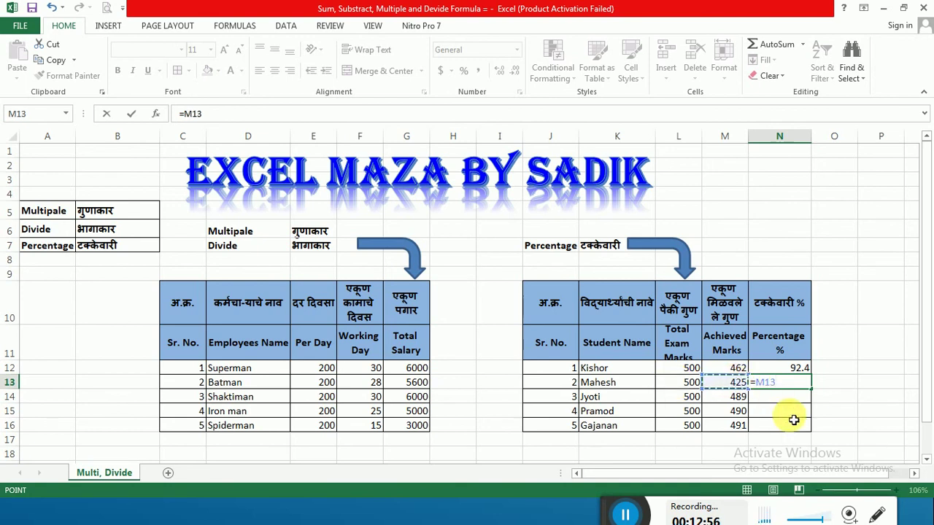
{"action": "type", "text": "/"}
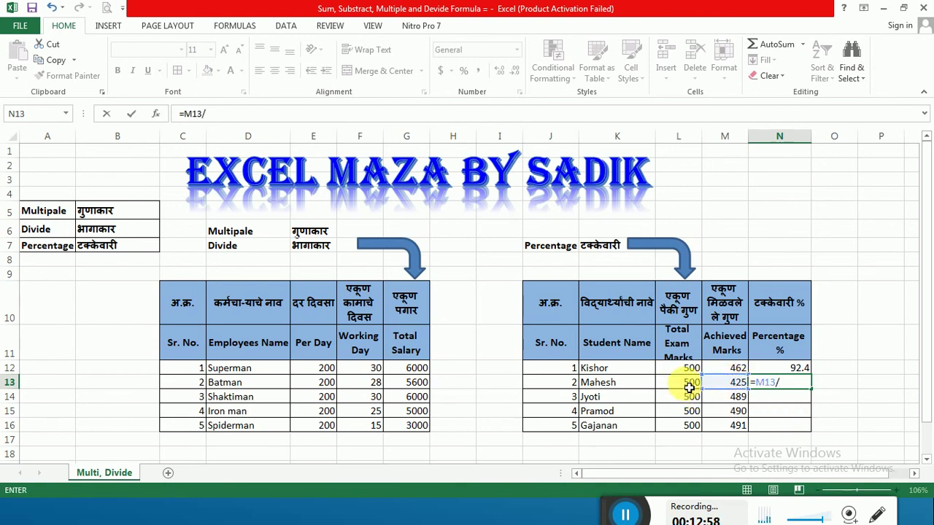
{"action": "left_click", "coordinate": [690, 387]}
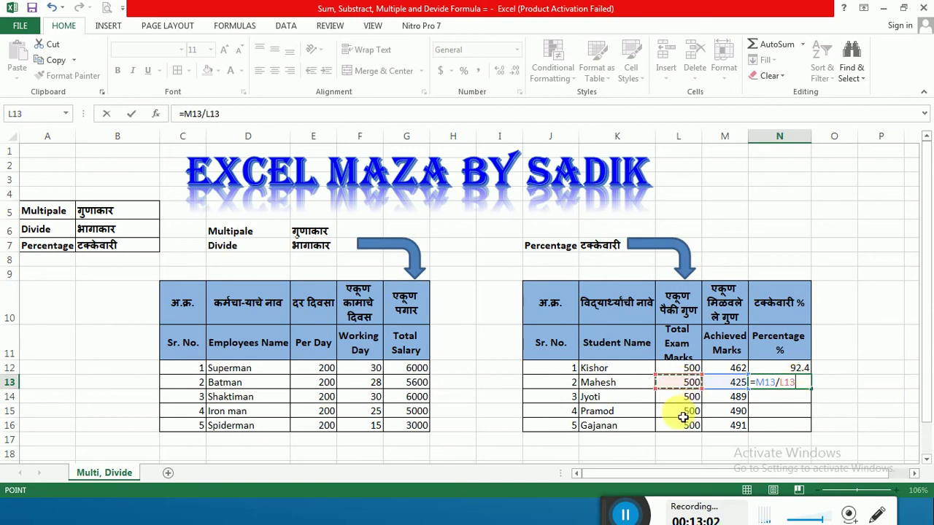
{"action": "type", "text": "*100"}
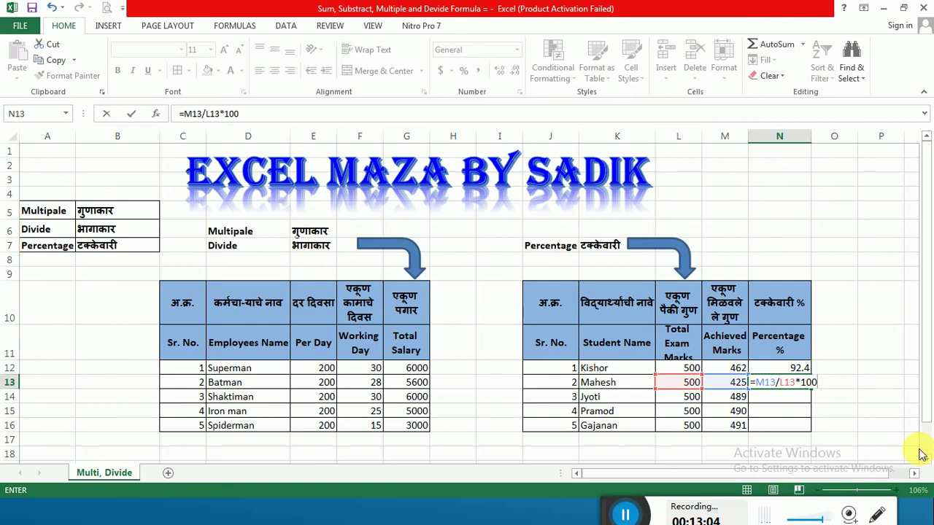
{"action": "key", "text": "Return"}
{"action": "key", "text": "Up"}
{"action": "key", "text": "Up"}
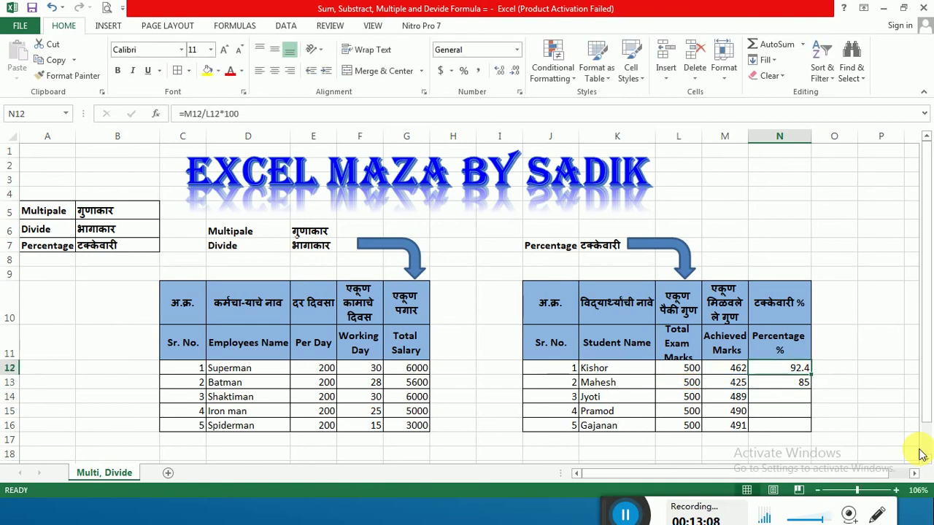
Step: Copy Kishor's percentage formula into N13:N16, giving Jyoti 97.8, Pramod 98 and Gajanan 98.2
{"action": "key", "text": "ctrl+c"}
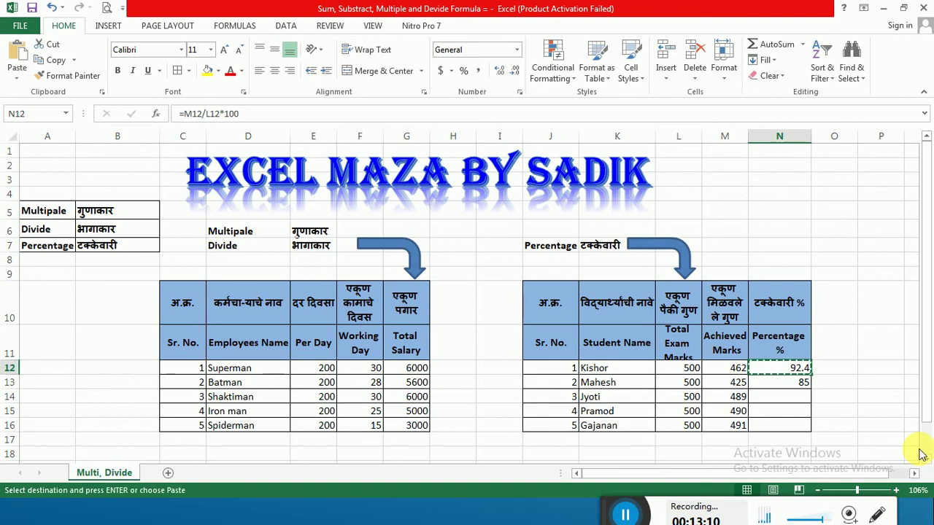
{"action": "key", "text": "shift+Down"}
{"action": "key", "text": "shift+Down"}
{"action": "key", "text": "shift+Down"}
{"action": "key", "text": "shift+Up"}
{"action": "key", "text": "shift+Up"}
{"action": "key", "text": "shift+Up"}
{"action": "key", "text": "Up"}
{"action": "key", "text": "Down"}
{"action": "key", "text": "Down"}
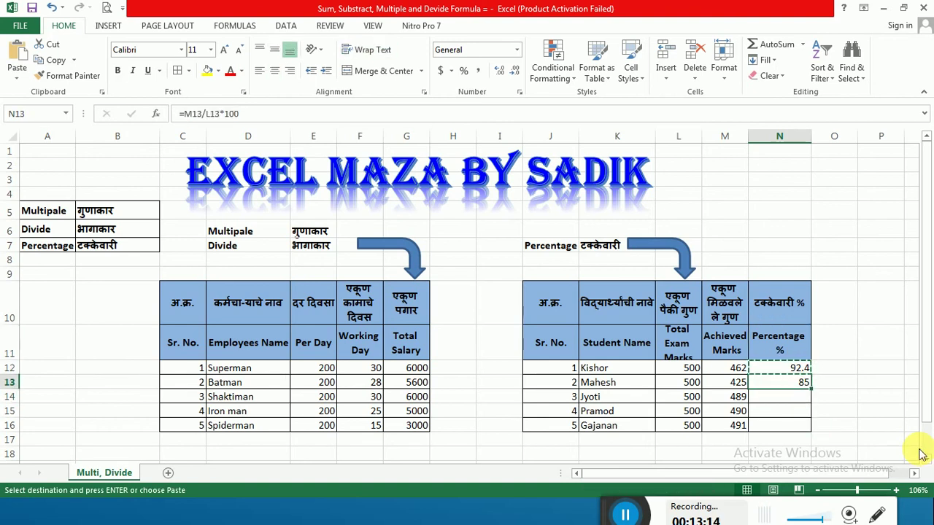
{"action": "key", "text": "shift+Down"}
{"action": "key", "text": "shift+Down"}
{"action": "key", "text": "shift+Down"}
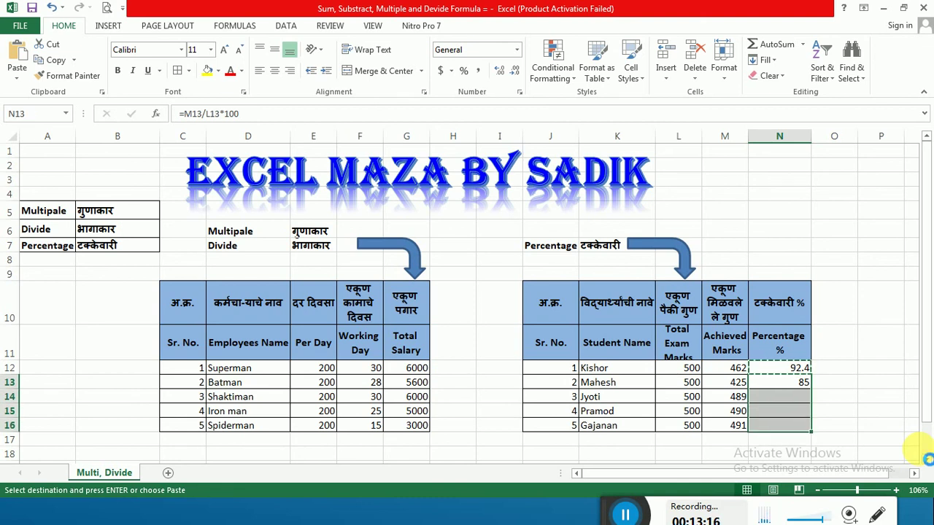
{"action": "key", "text": "ctrl+v"}
{"action": "key", "text": "Escape"}
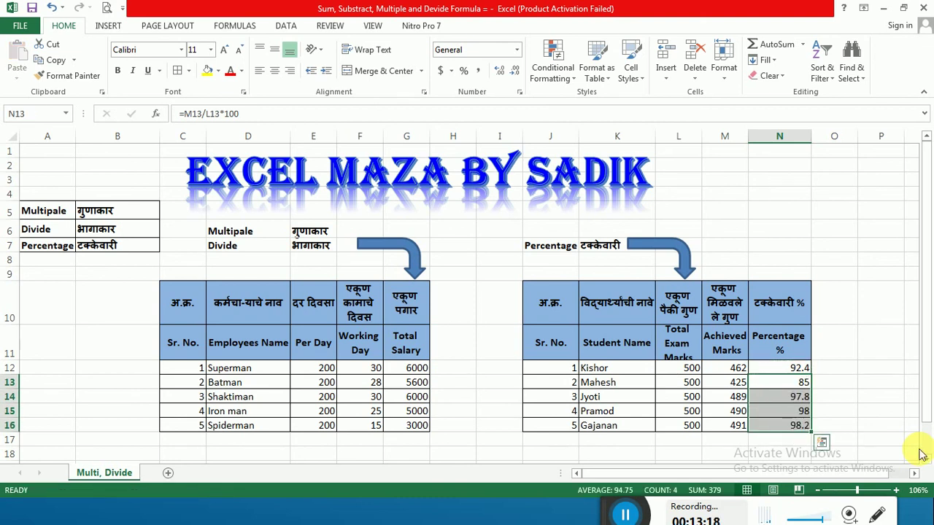
Step: Select all five percentage cells N12:N16
{"action": "key", "text": "Down"}
{"action": "key", "text": "Down"}
{"action": "key", "text": "Down"}
{"action": "key", "text": "Down"}
{"action": "key", "text": "Up"}
{"action": "key", "text": "Up"}
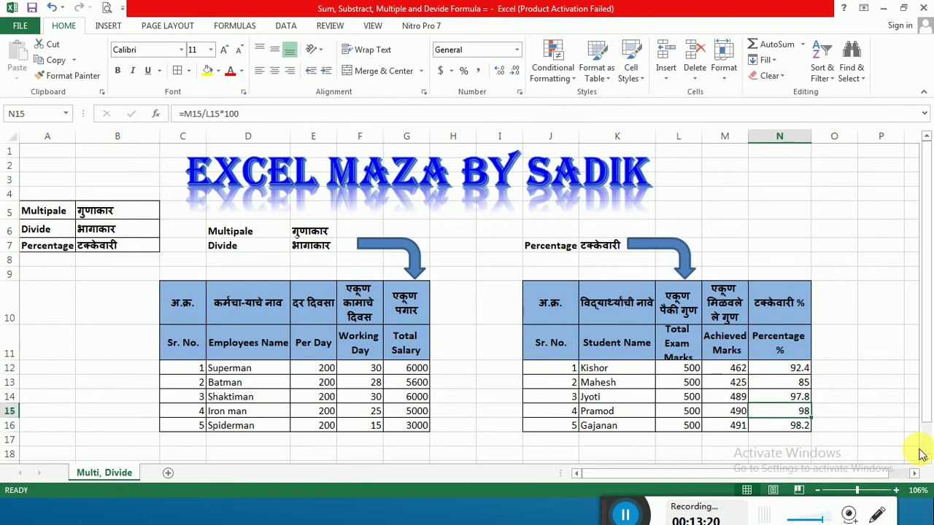
{"action": "key", "text": "Up"}
{"action": "key", "text": "Up"}
{"action": "key", "text": "Up"}
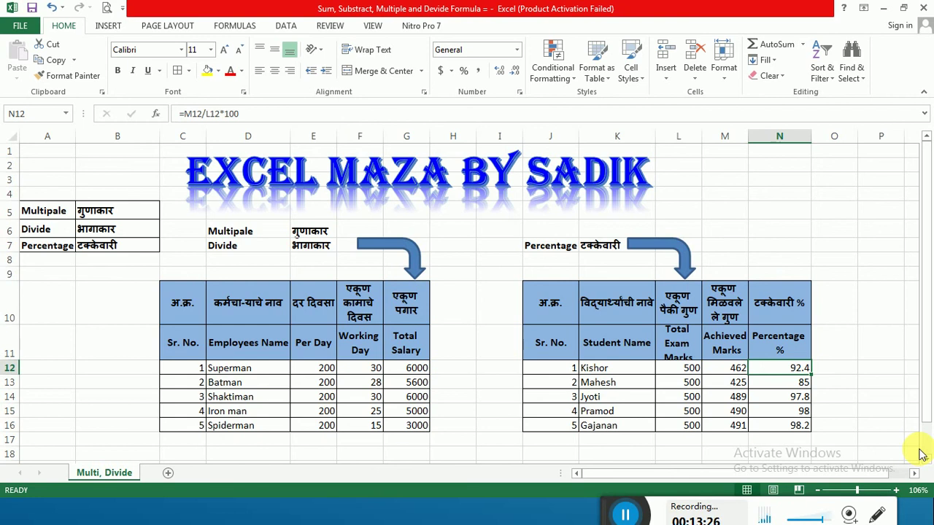
{"action": "key", "text": "shift+Down"}
{"action": "key", "text": "shift+Down"}
{"action": "key", "text": "shift+Down"}
{"action": "key", "text": "shift+Down"}
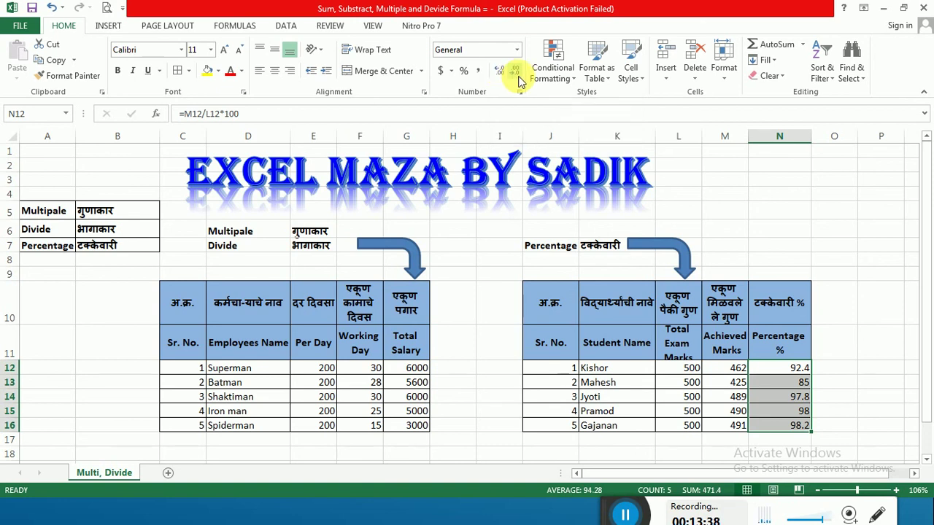
Step: Apply Number format with two decimals to N12:N16, reading 92.40, 85.00, 97.80, 98.00, 98.20
{"action": "left_click", "coordinate": [500, 73]}
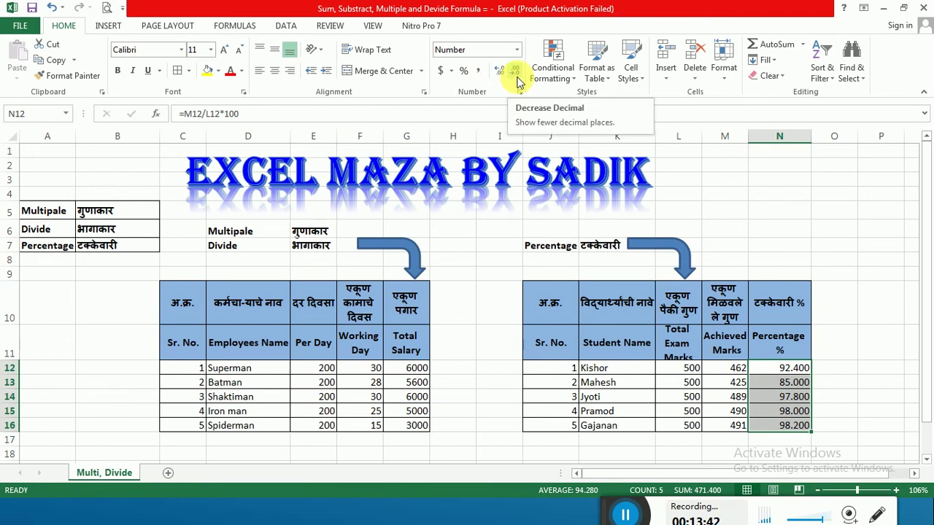
{"action": "left_click", "coordinate": [515, 71]}
{"action": "left_click", "coordinate": [514, 71]}
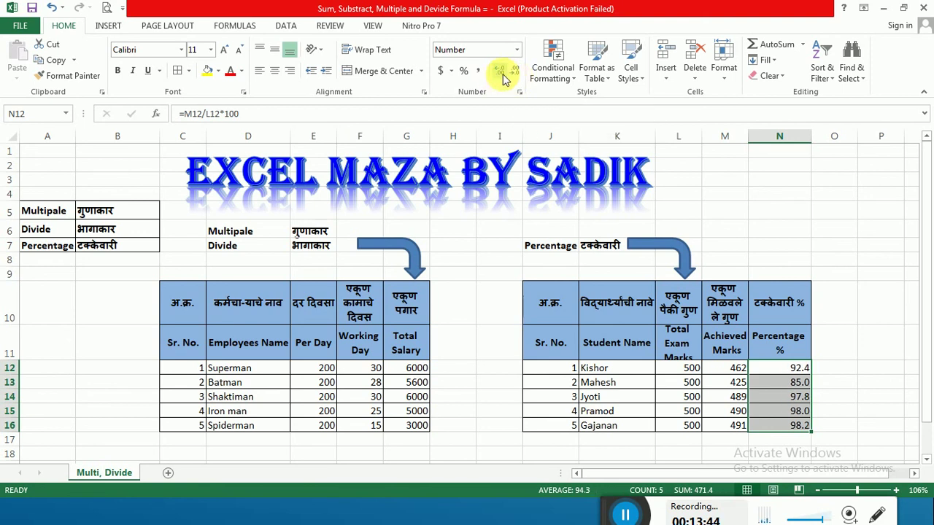
{"action": "left_click", "coordinate": [502, 74]}
{"action": "left_click", "coordinate": [850, 299]}
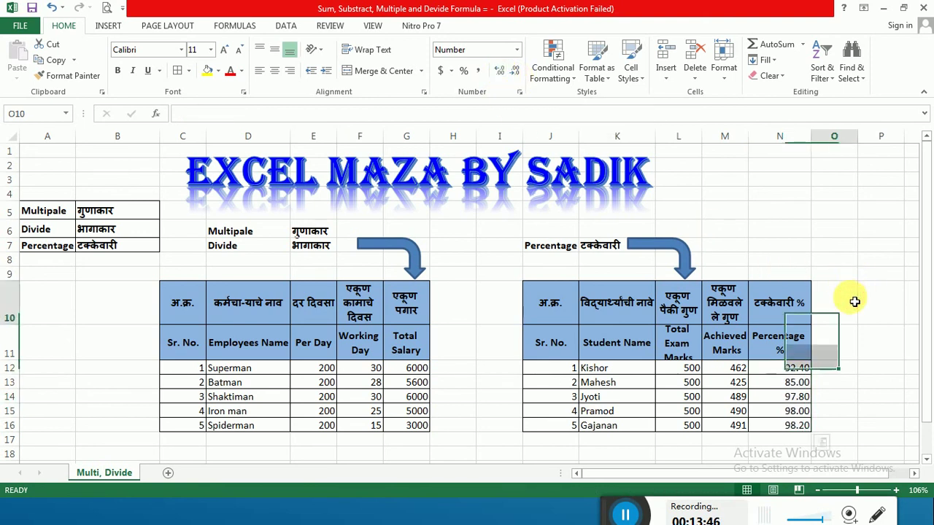